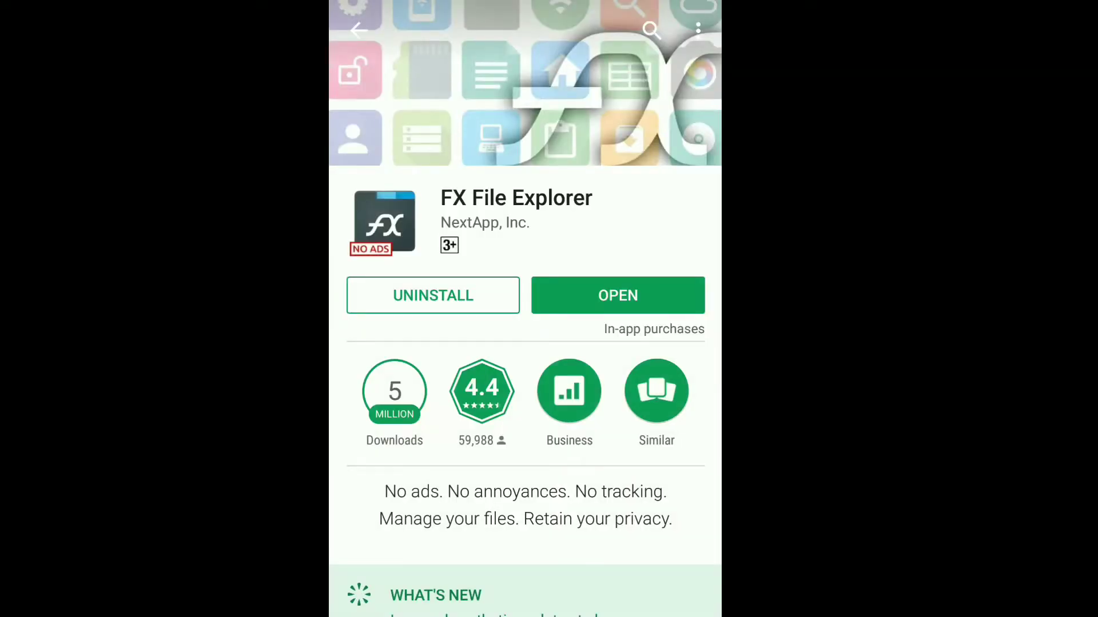
scroll(525, 310, down, 5)
scroll(524, 308, down, 4)
scroll(525, 308, up, 10)
scroll(524, 343, down, 2)
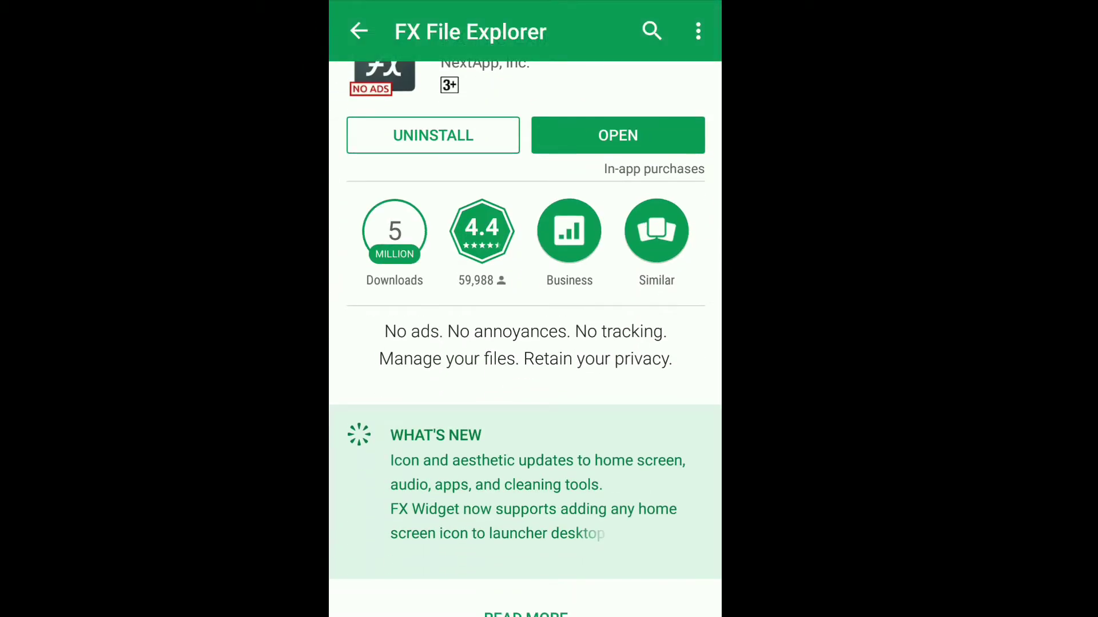
scroll(525, 343, down, 1)
- Read FX File Explorer's full Play Store description before launching the app
click(525, 517)
scroll(525, 343, down, 5)
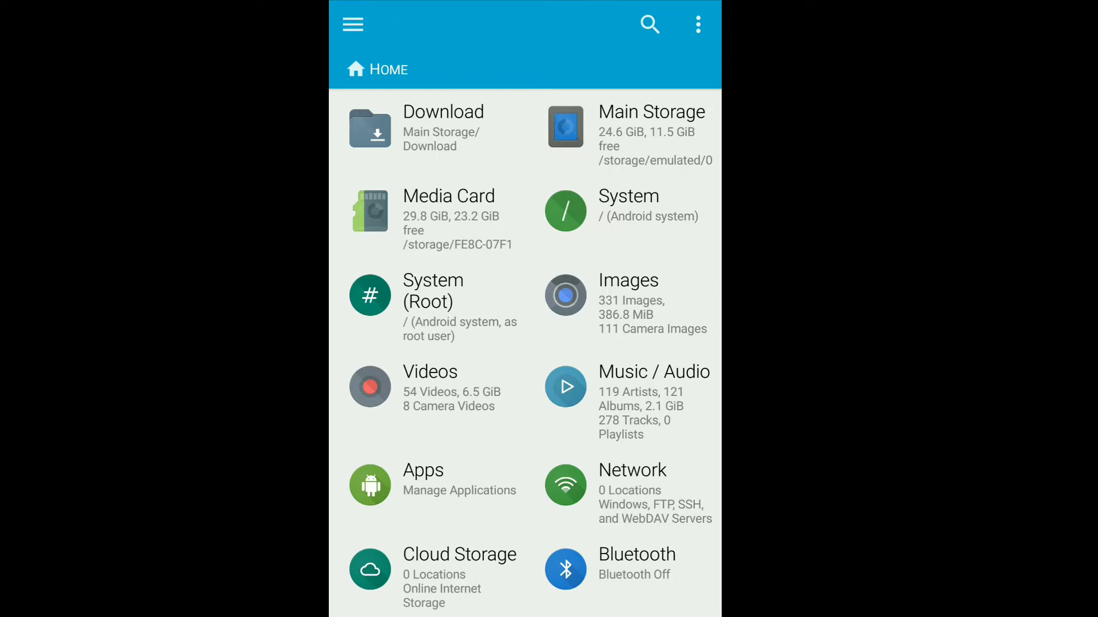
scroll(523, 352, down, 2)
scroll(525, 352, up, 2)
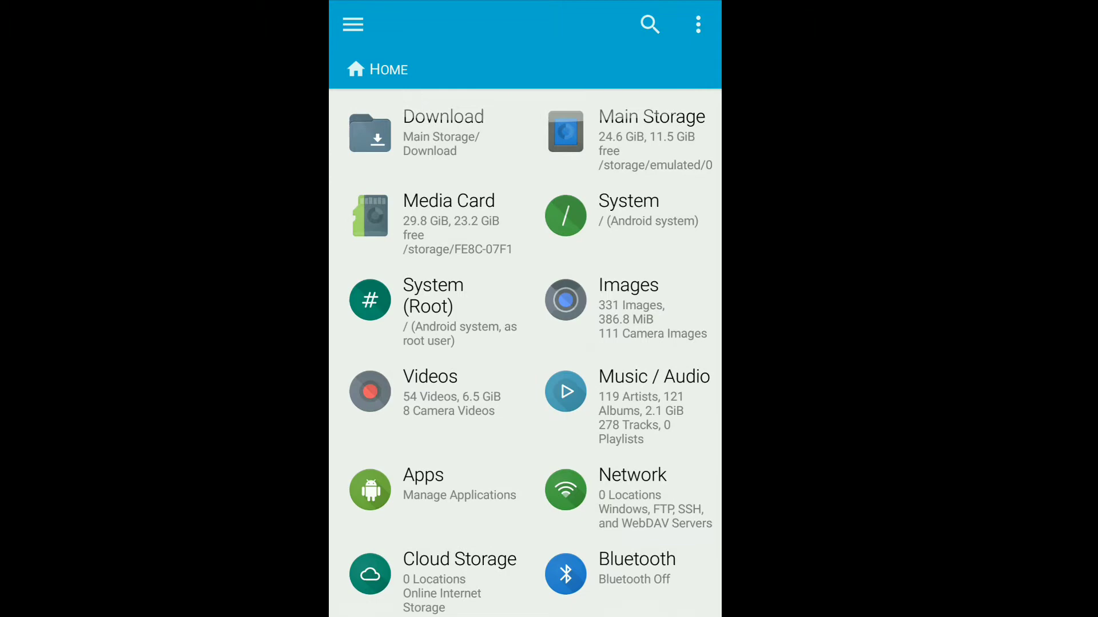
- Show the navigation panel with windows, split view, settings and help
click(353, 24)
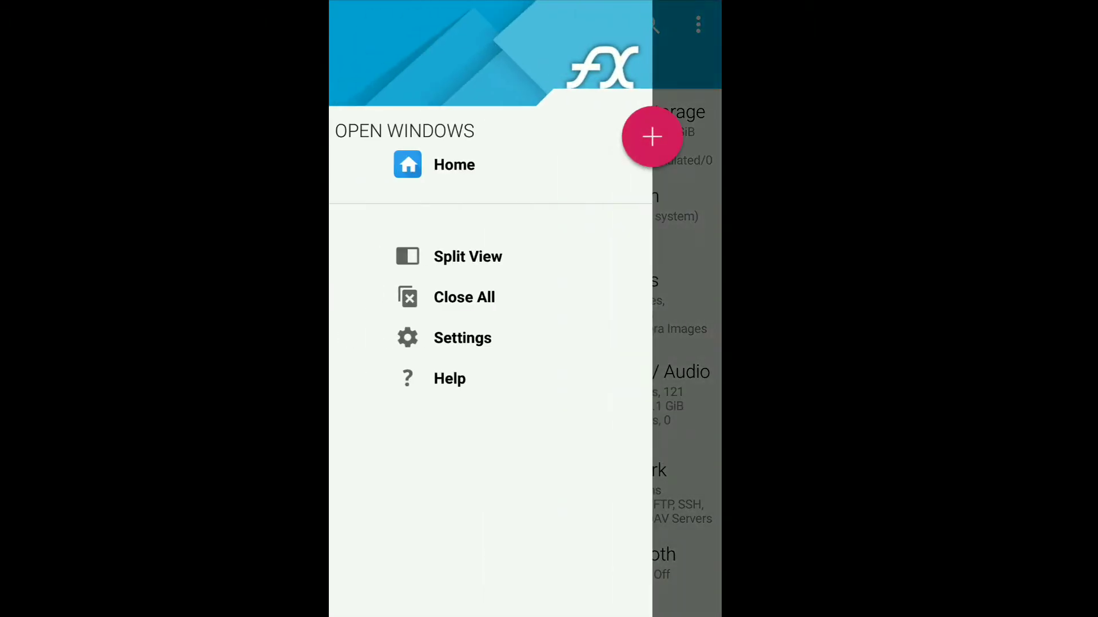
key(Escape)
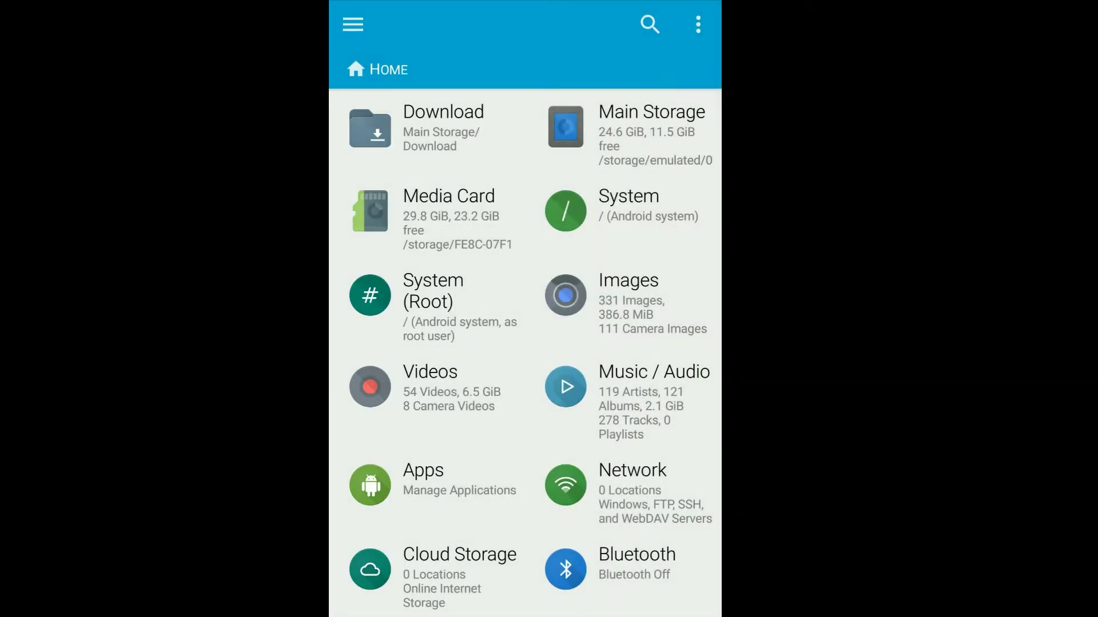
click(353, 24)
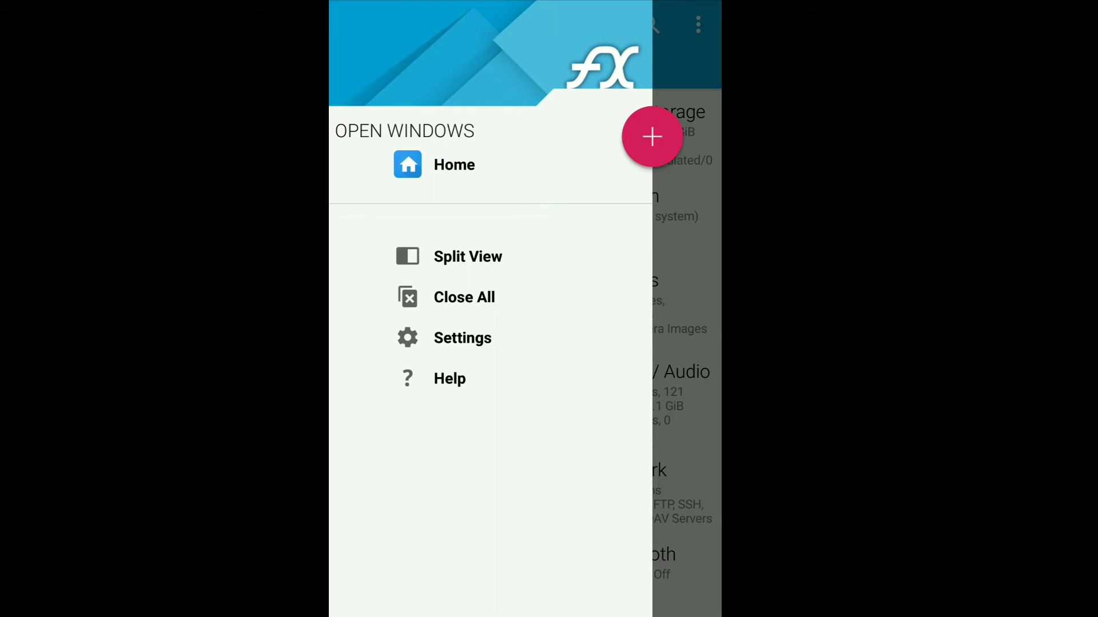
- Review Upgrade FX's Themes and Developer/Root add-on pages from Settings, then back out
click(462, 338)
scroll(523, 343, down, 5)
scroll(524, 344, down, 5)
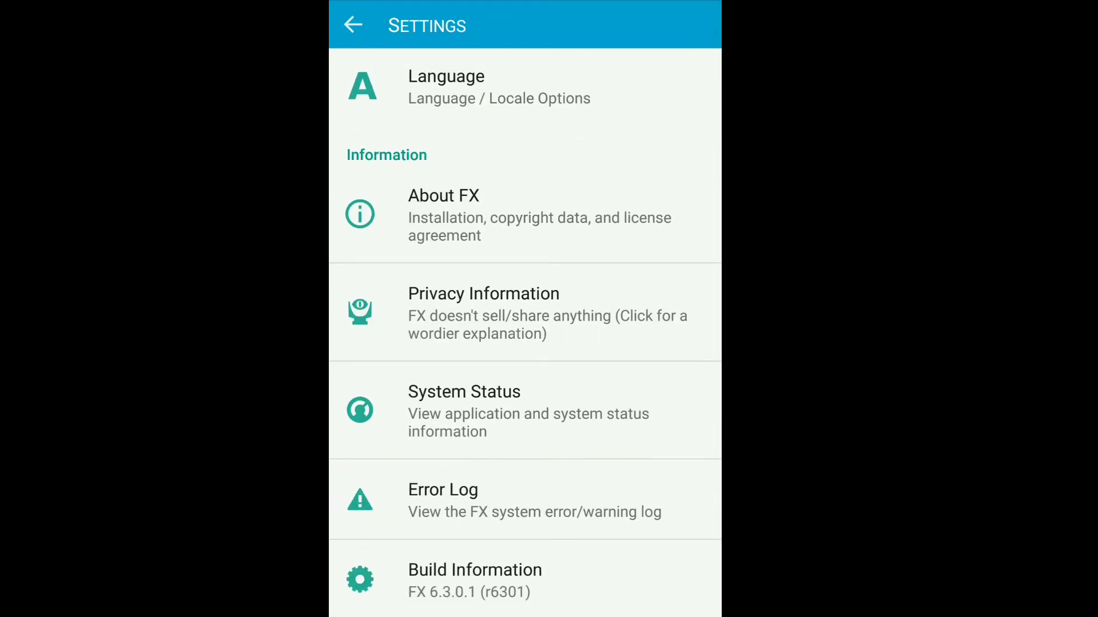
scroll(524, 343, up, 3)
scroll(524, 343, up, 3)
scroll(524, 344, up, 10)
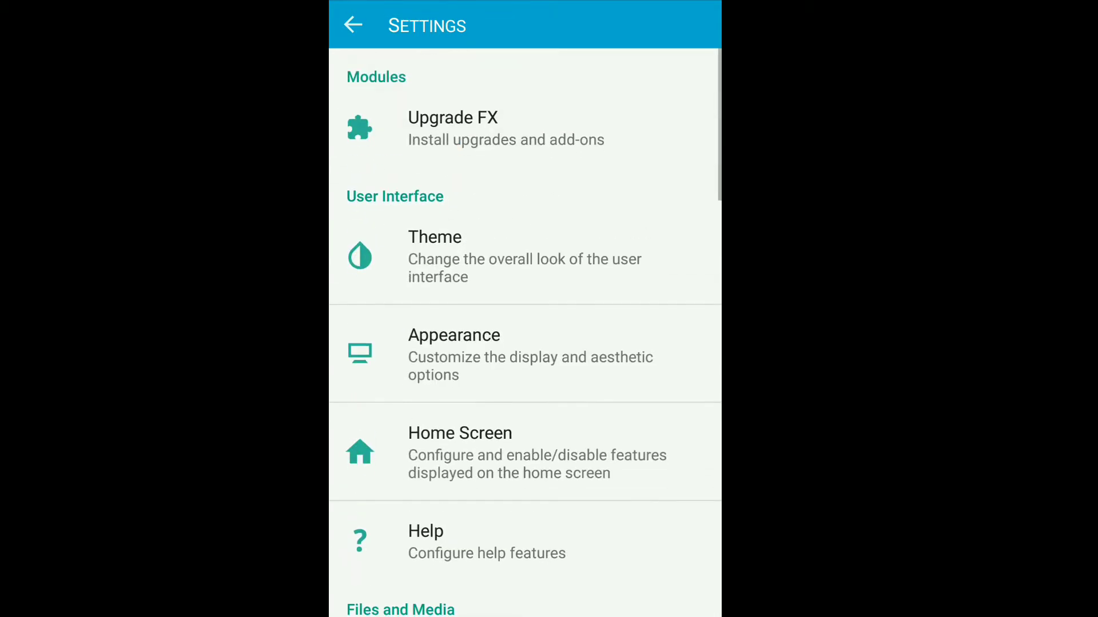
click(506, 129)
scroll(524, 343, down, 2)
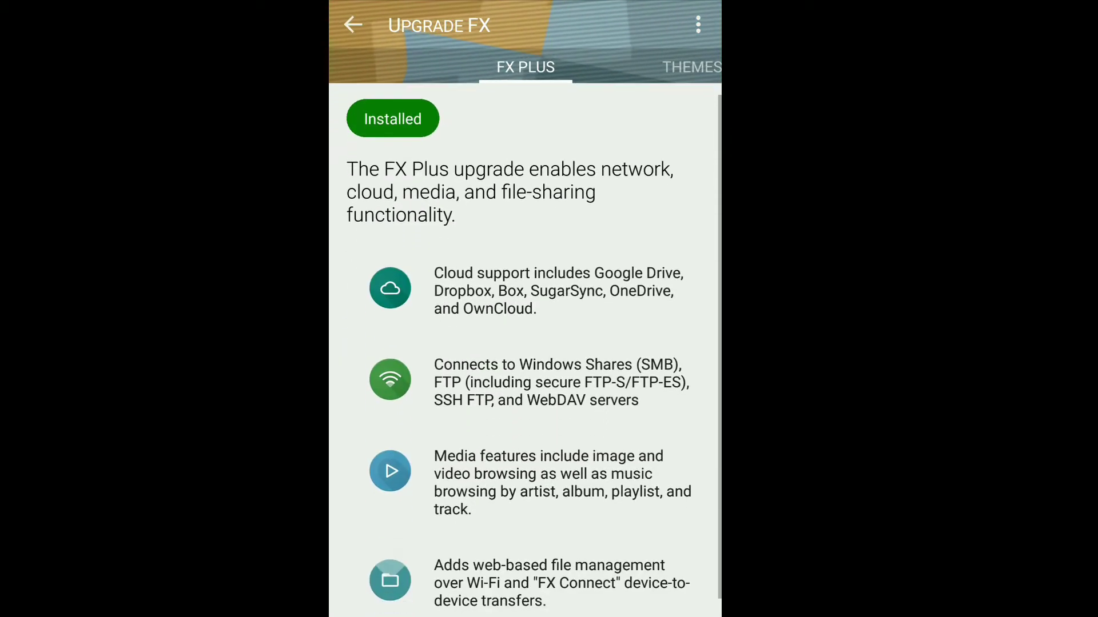
scroll(525, 343, up, 3)
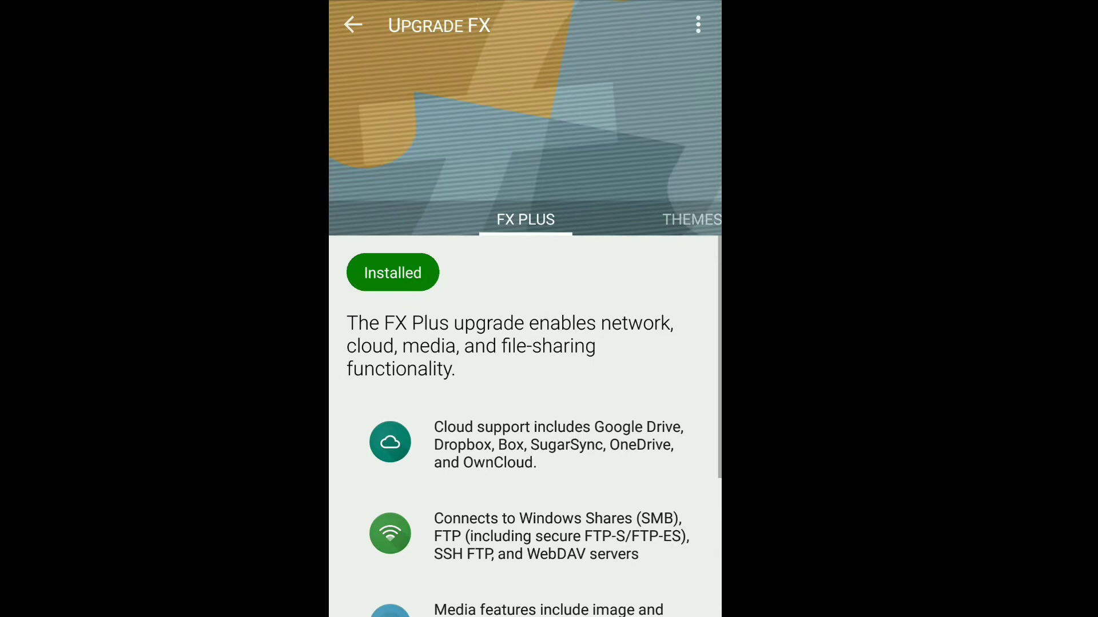
click(692, 220)
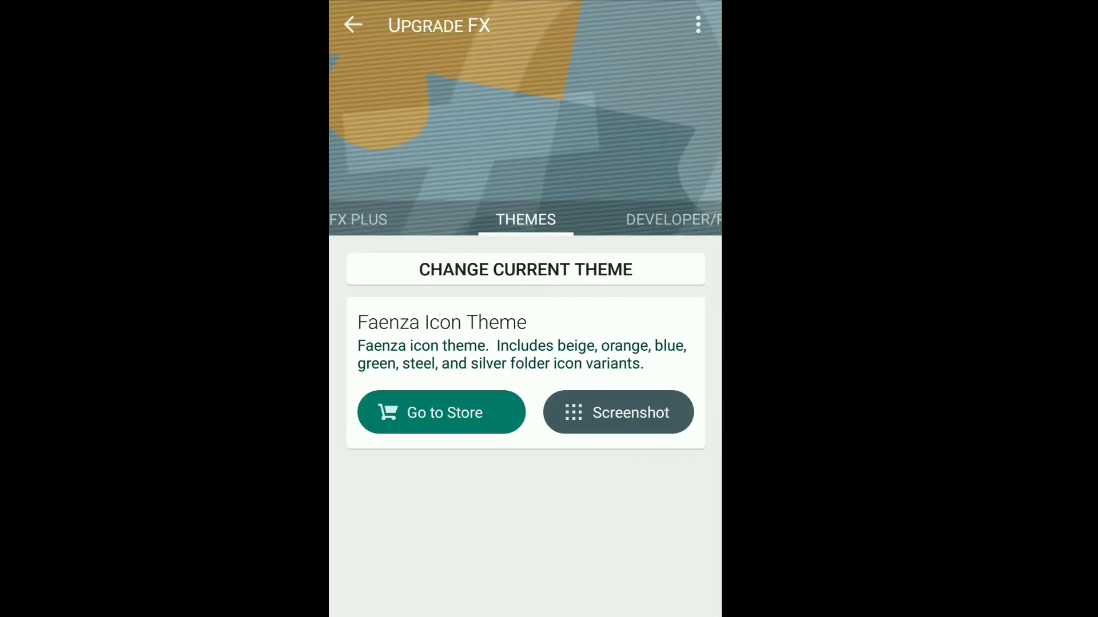
click(673, 220)
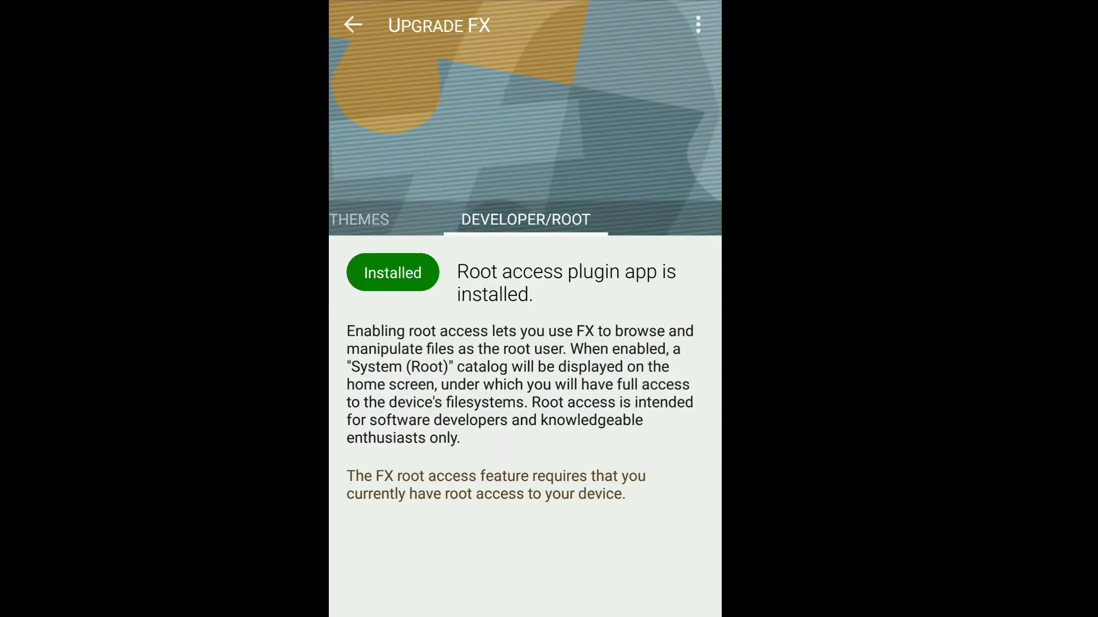
click(353, 25)
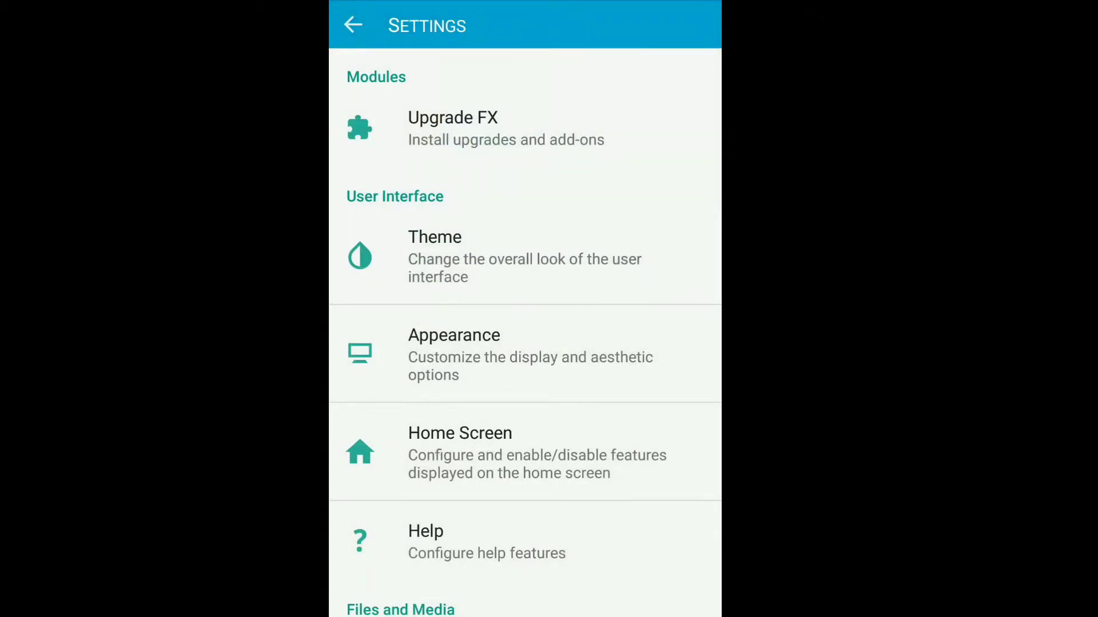
scroll(525, 344, down, 10)
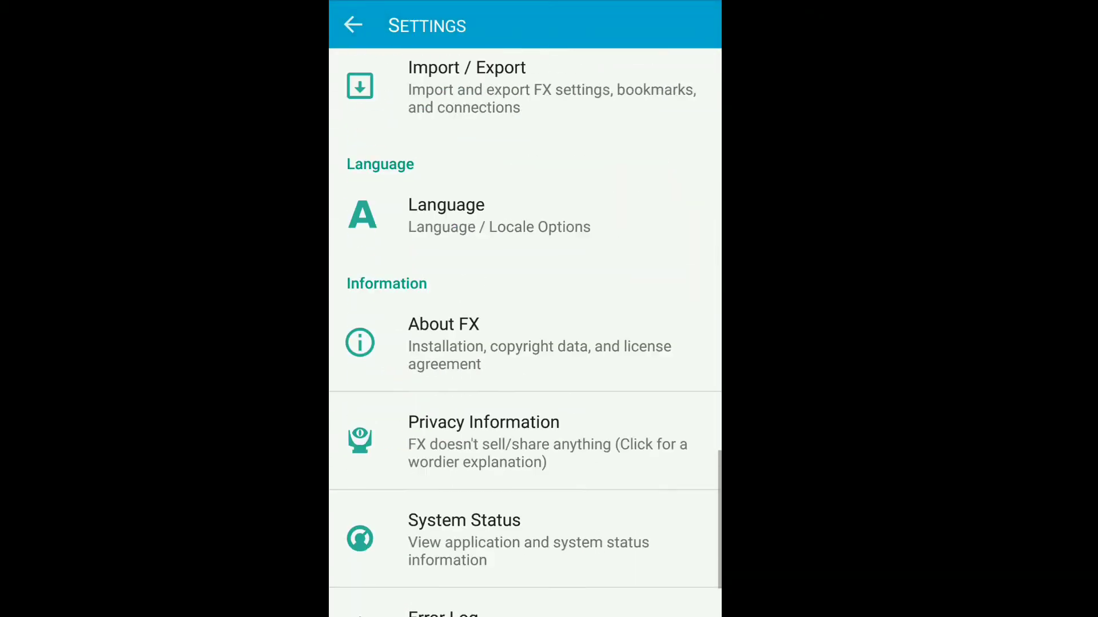
scroll(525, 343, up, 10)
- Return Home and reach the Theme options in Settings
key(Escape)
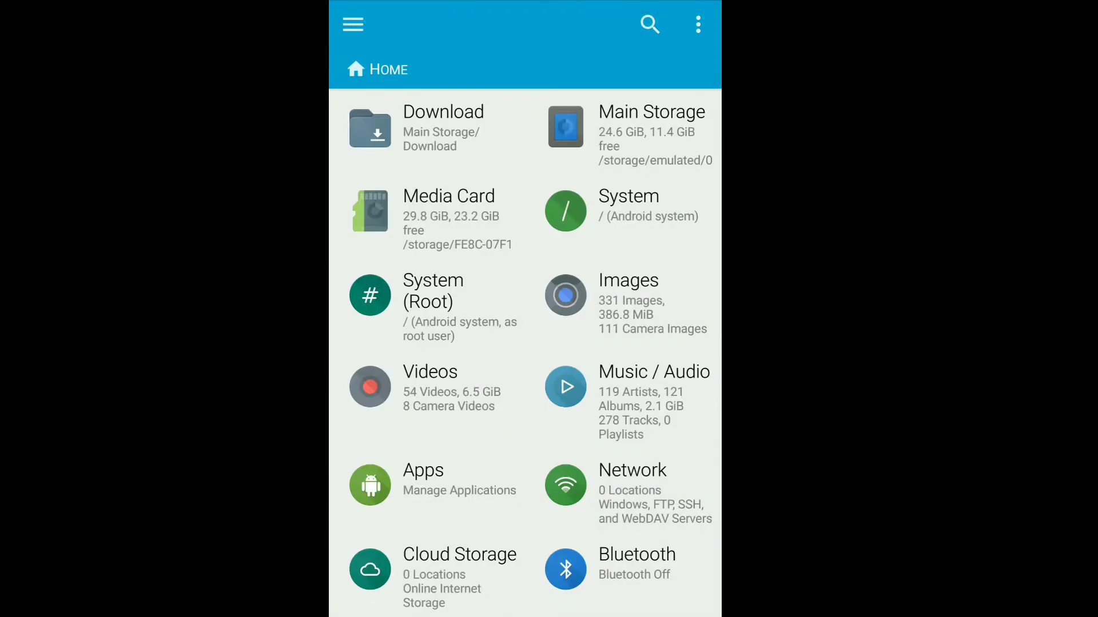
scroll(526, 343, down, 5)
scroll(525, 344, up, 5)
click(352, 24)
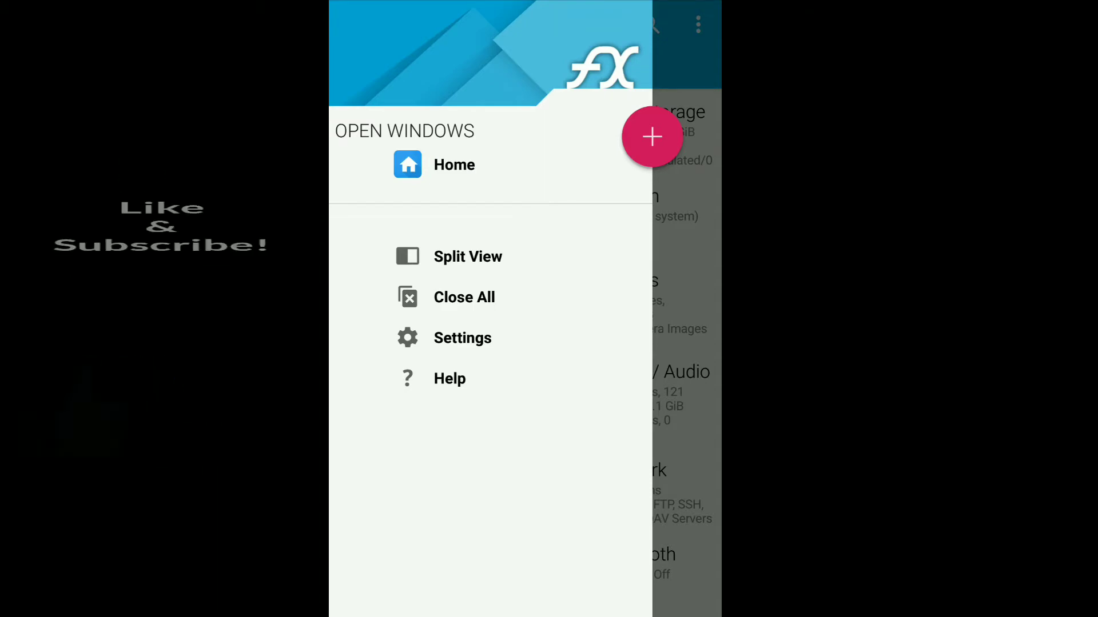
click(462, 338)
click(525, 256)
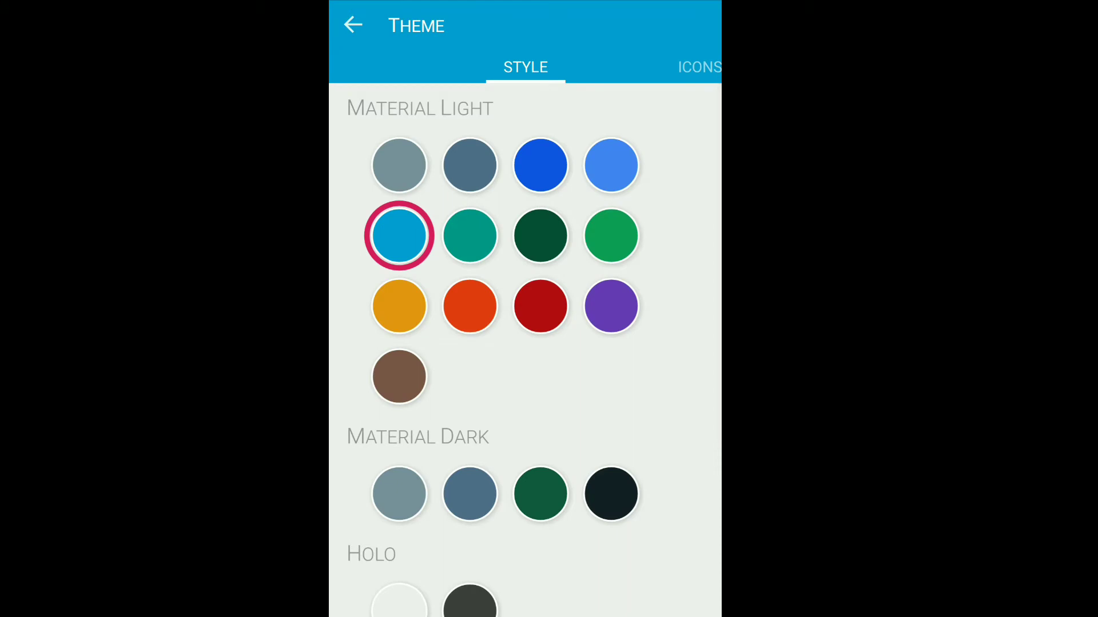
- Try purple, red and orange Material Light swatches and settle on purple
click(611, 306)
click(541, 306)
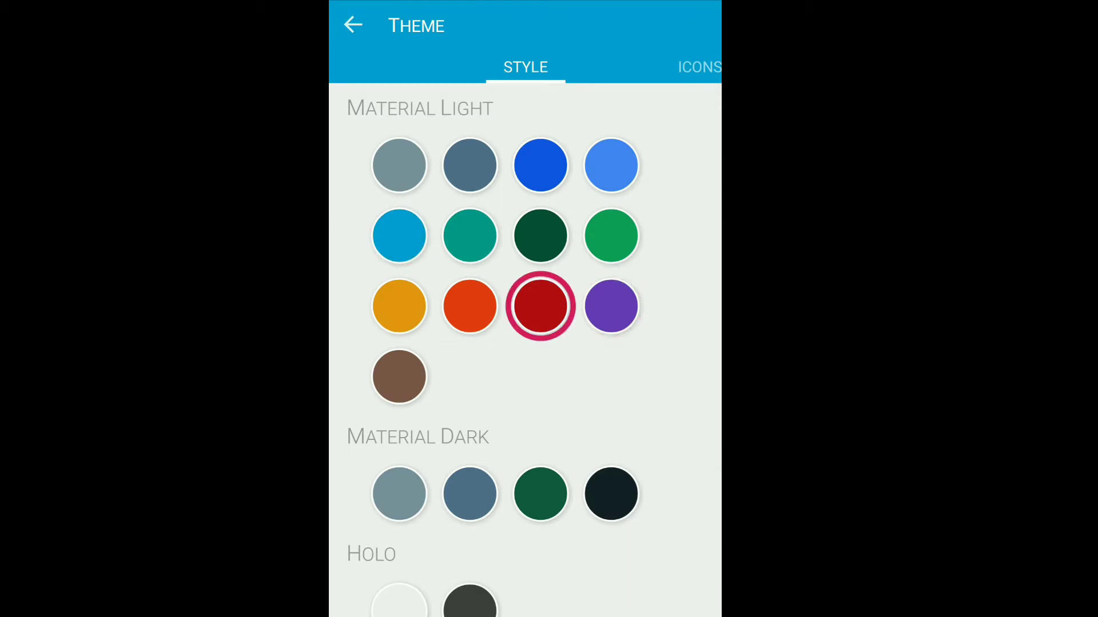
click(471, 307)
click(611, 306)
scroll(525, 344, down, 2)
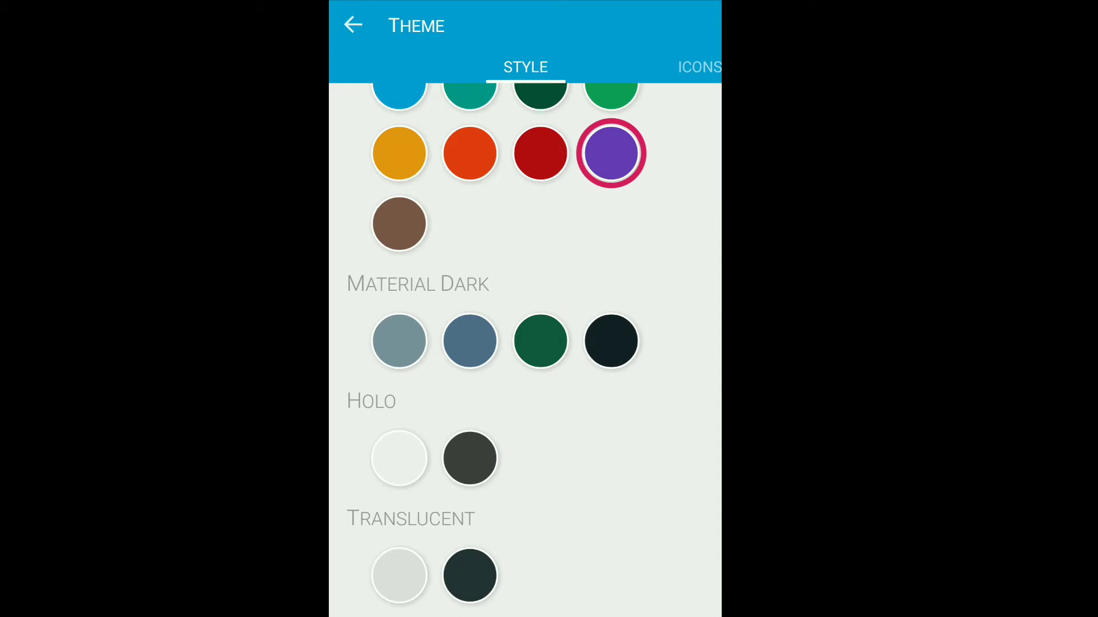
scroll(525, 343, down, 1)
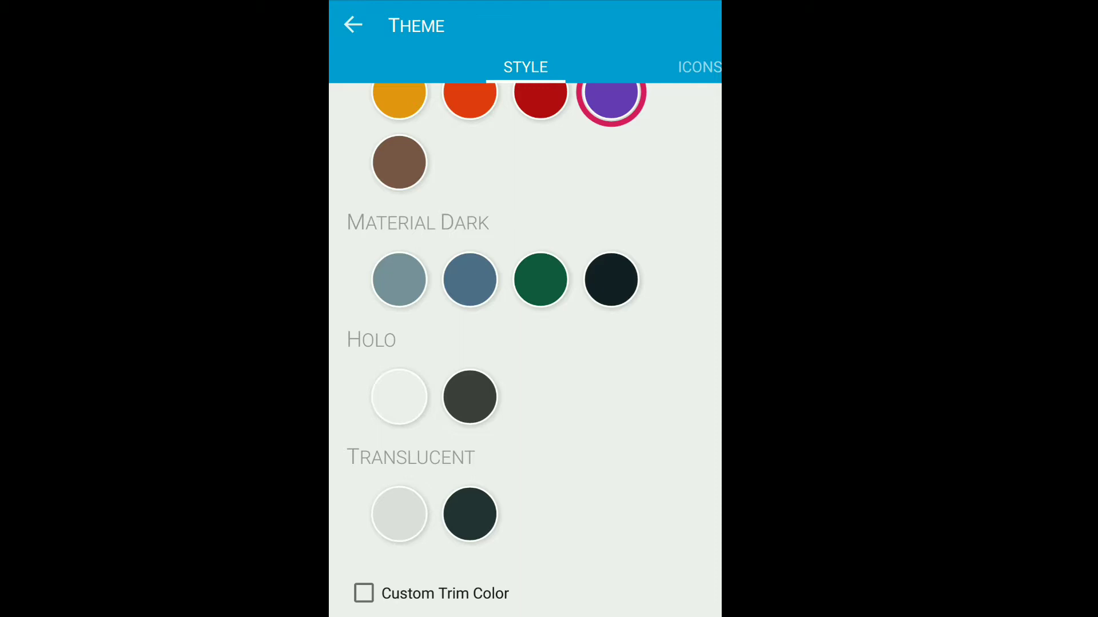
scroll(525, 344, up, 3)
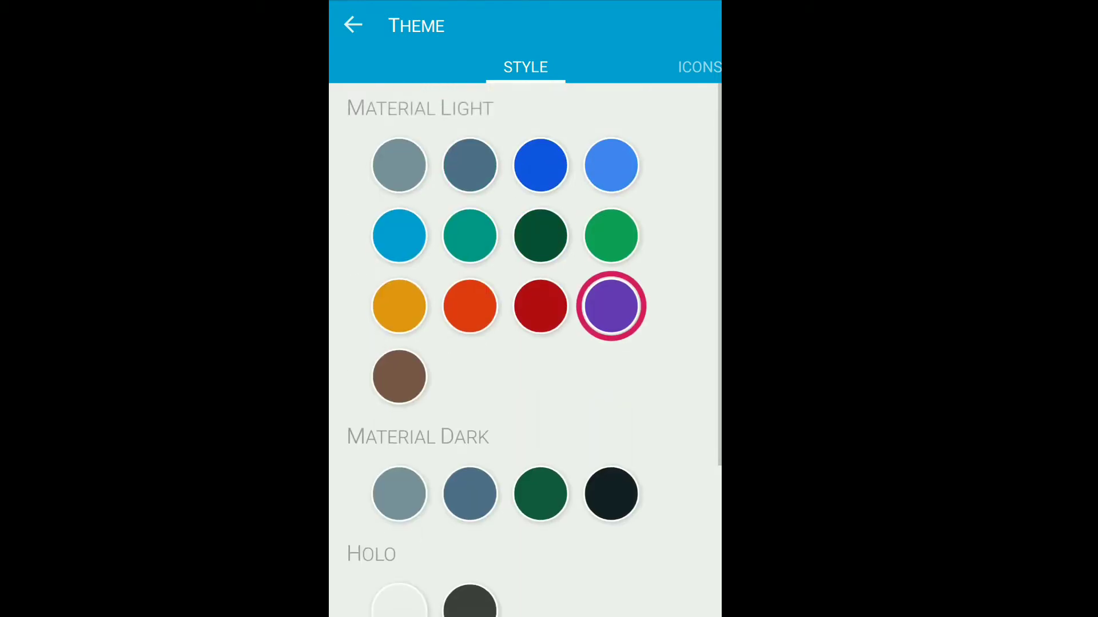
- Preview the Copper, Bright Blue and Khaki folder icon sets
click(699, 67)
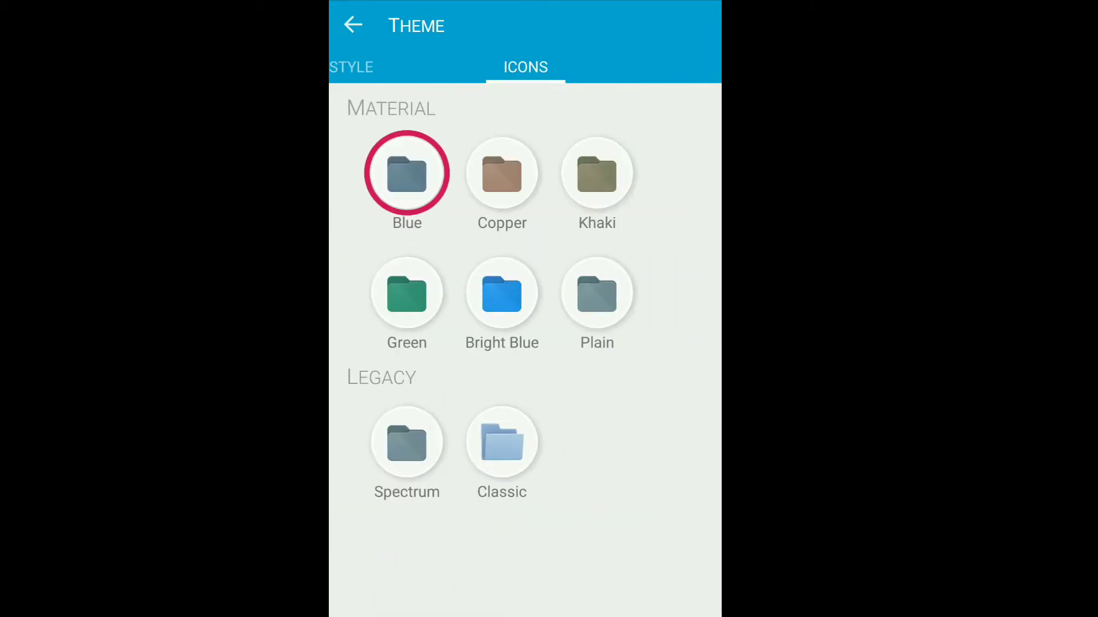
click(502, 174)
click(502, 294)
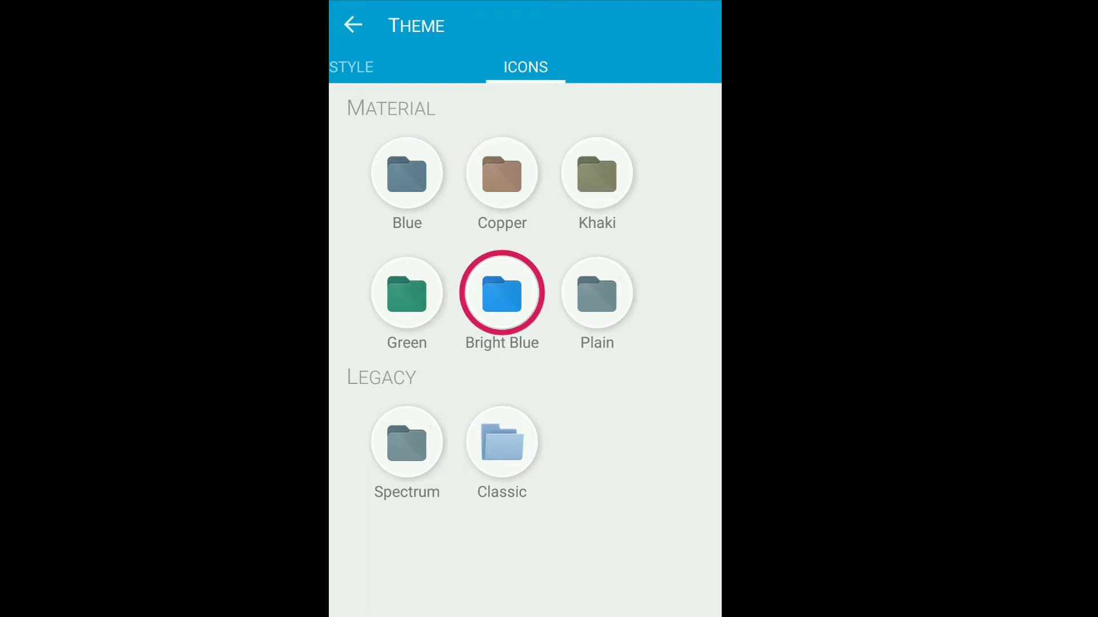
click(597, 174)
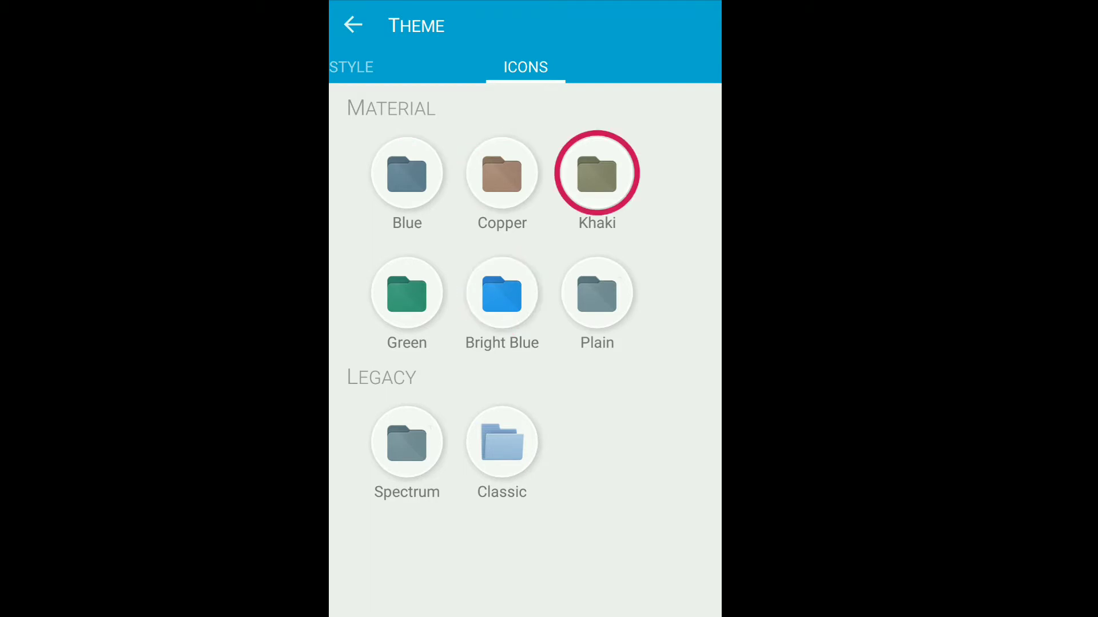
- Choose the Spectrum folder icons over Classic and return to Settings
click(407, 444)
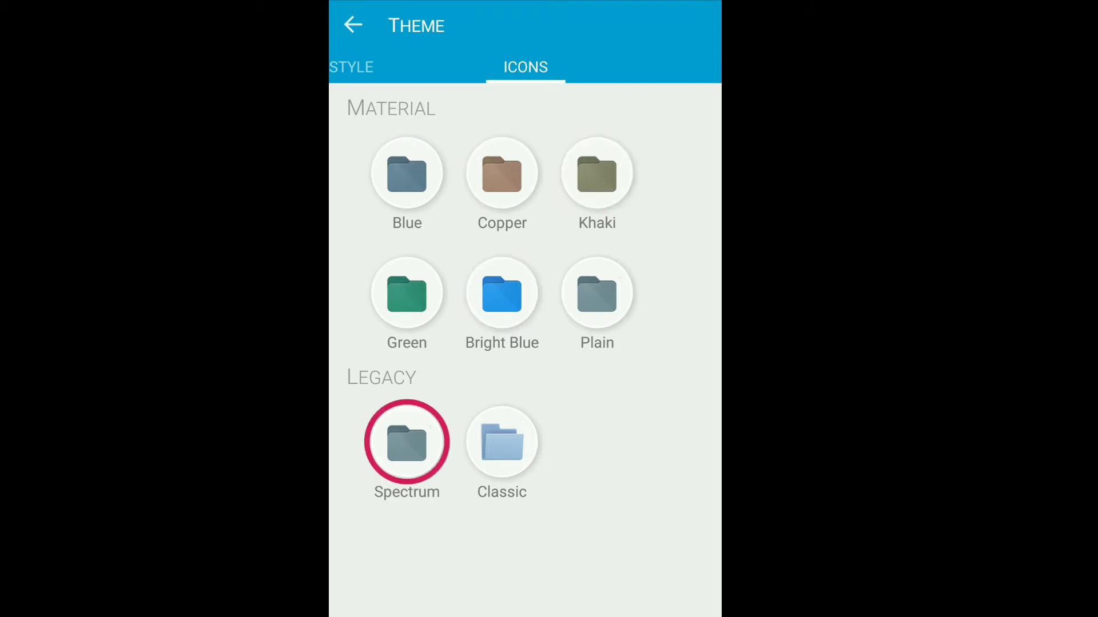
click(502, 443)
click(407, 443)
click(353, 25)
scroll(525, 343, down, 2)
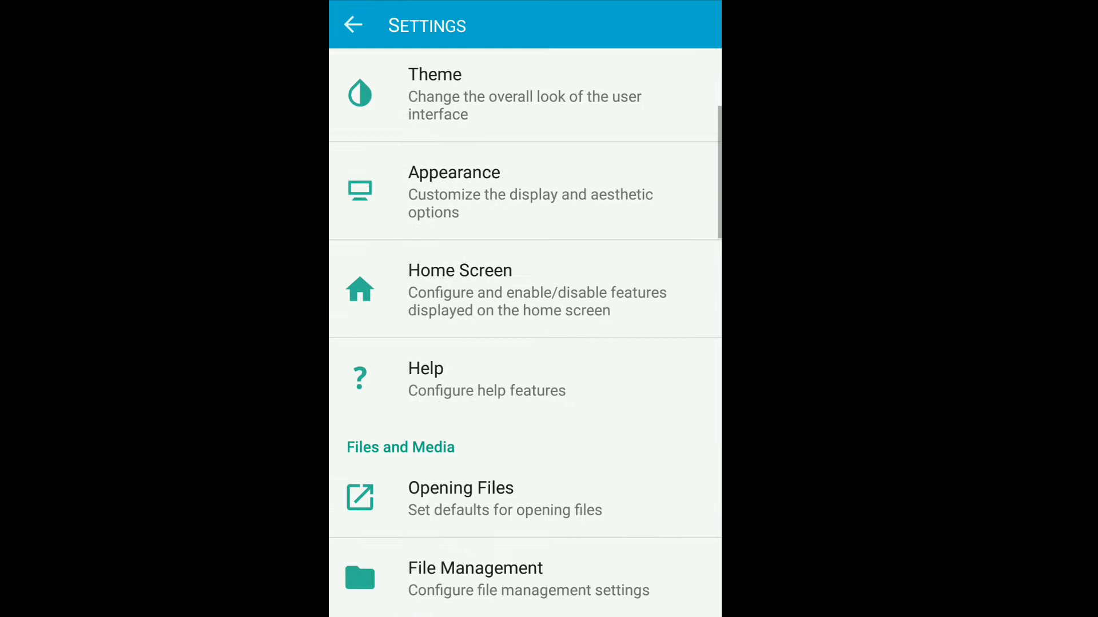
- In Appearance, set Selection Options to show Cut, Copy and Delete in the top menu
click(525, 189)
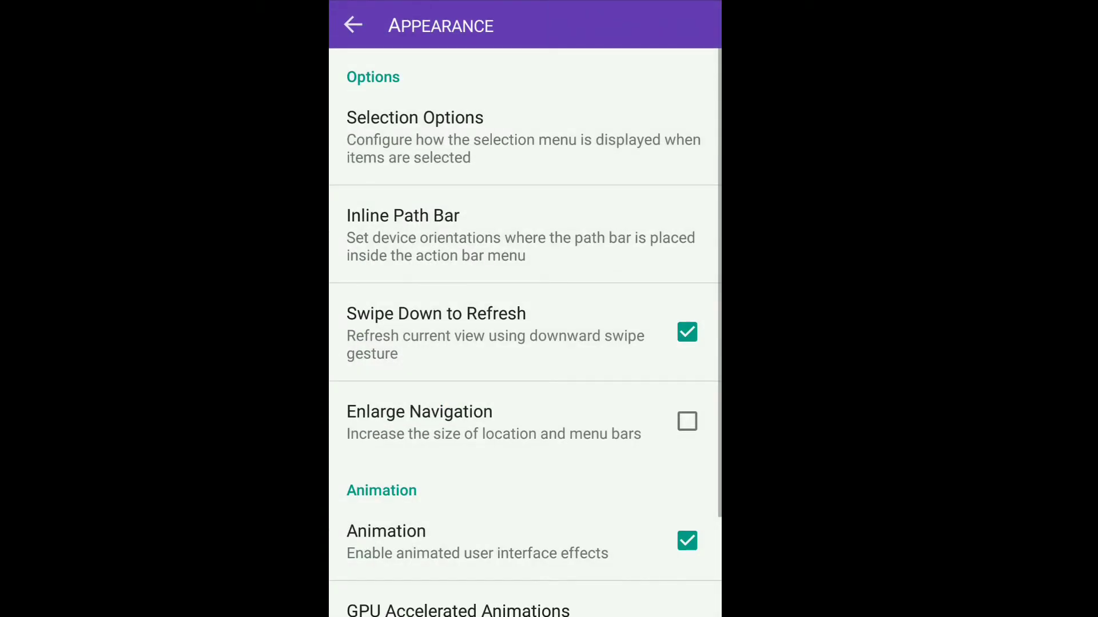
scroll(526, 344, down, 2)
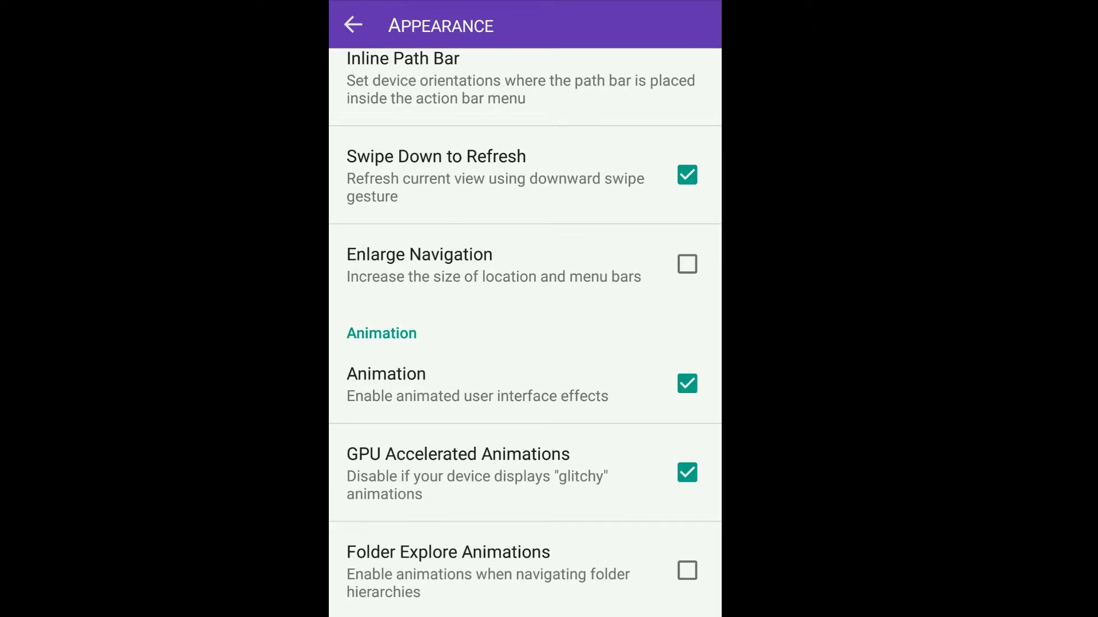
scroll(525, 343, up, 2)
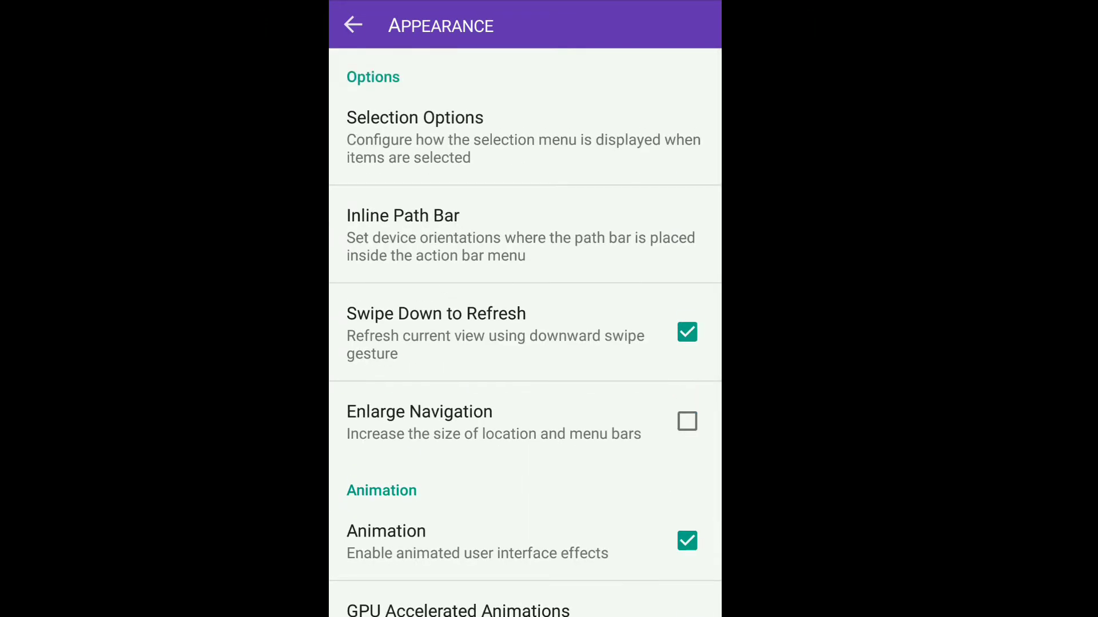
scroll(525, 344, down, 2)
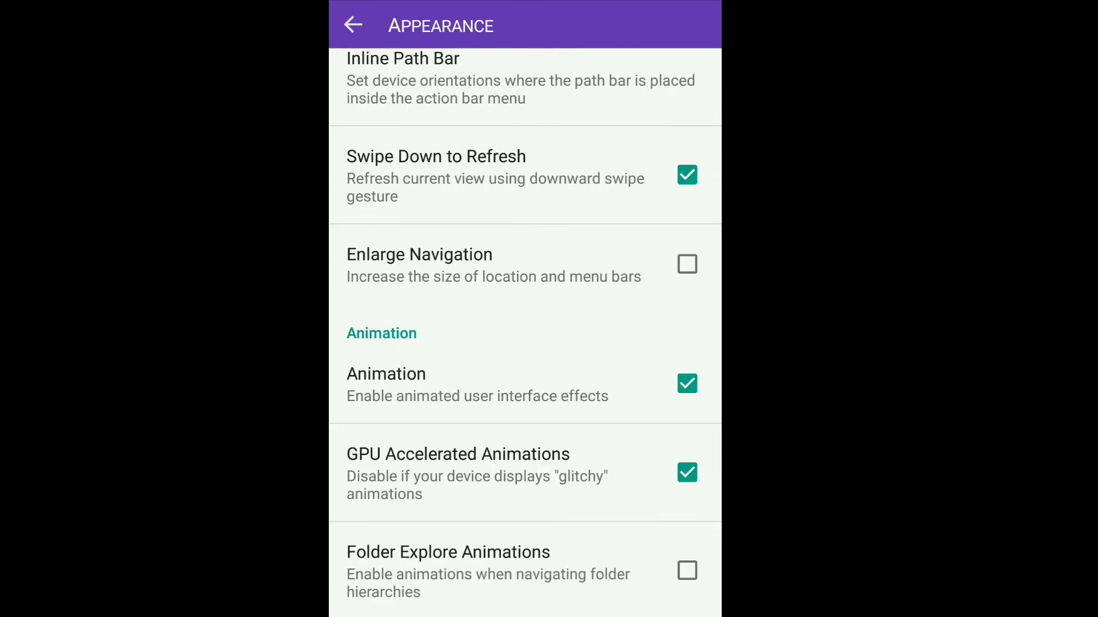
scroll(525, 343, up, 2)
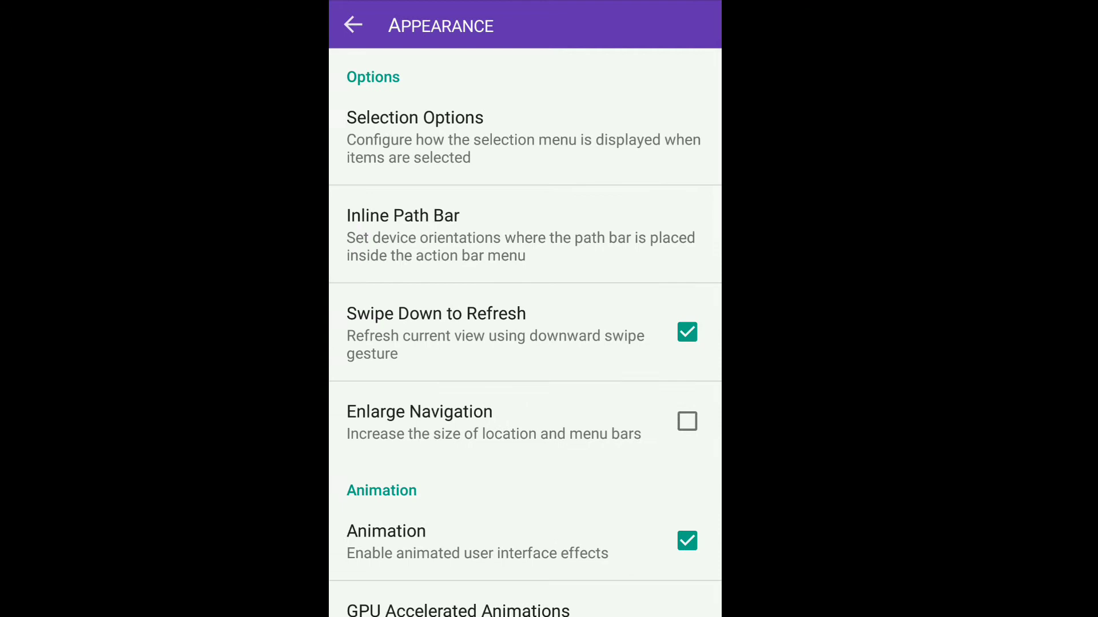
click(415, 130)
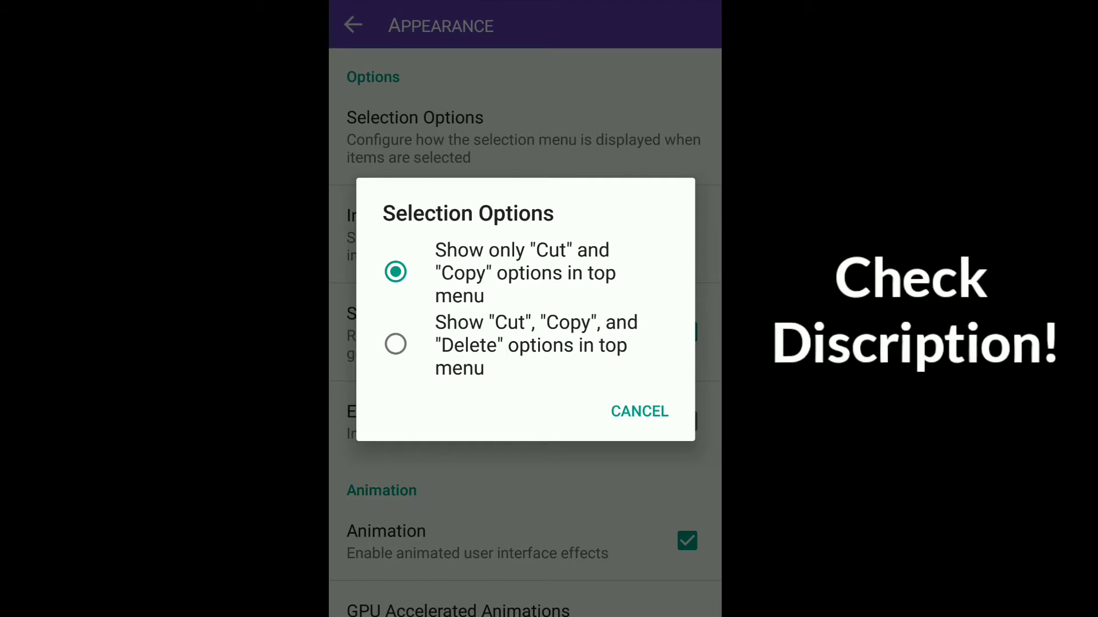
key(Escape)
click(414, 129)
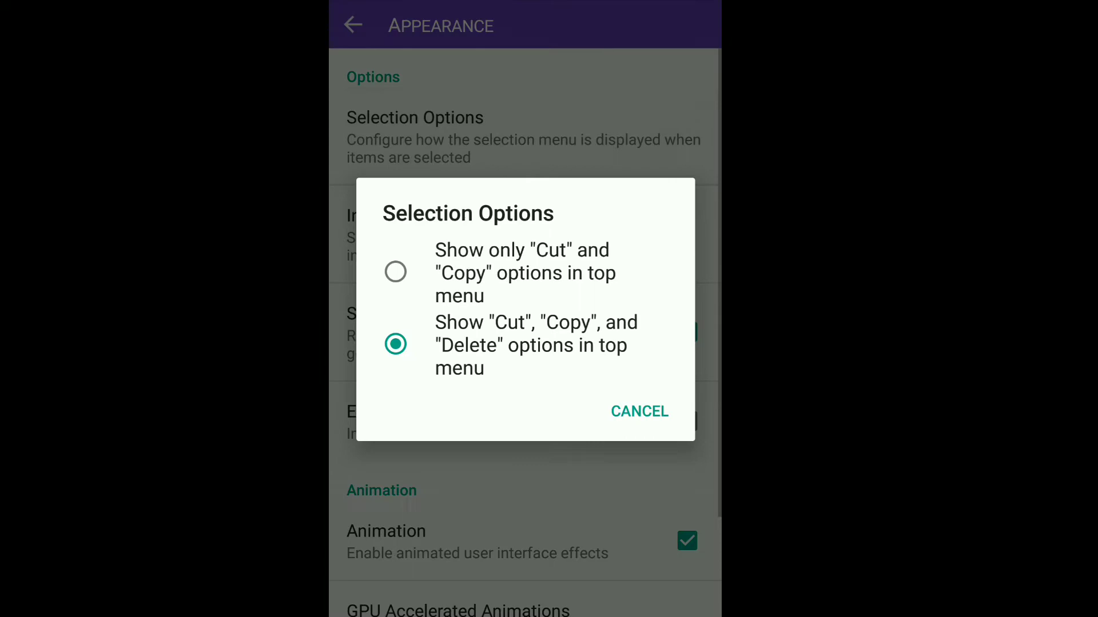
key(Escape)
key(Escape)
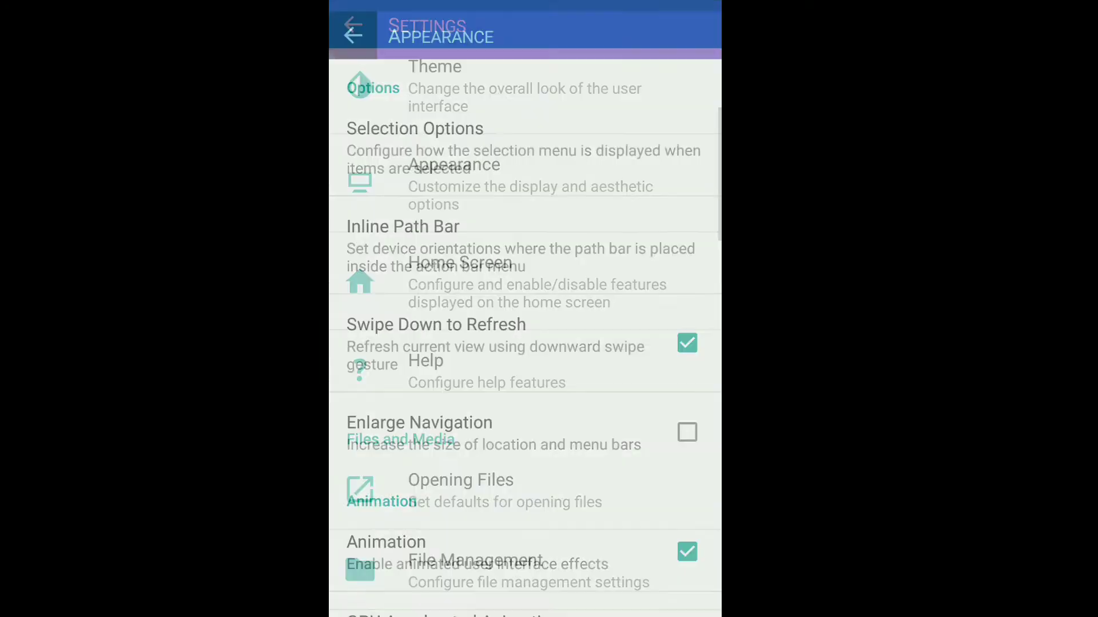
scroll(525, 343, down, 2)
scroll(526, 343, down, 5)
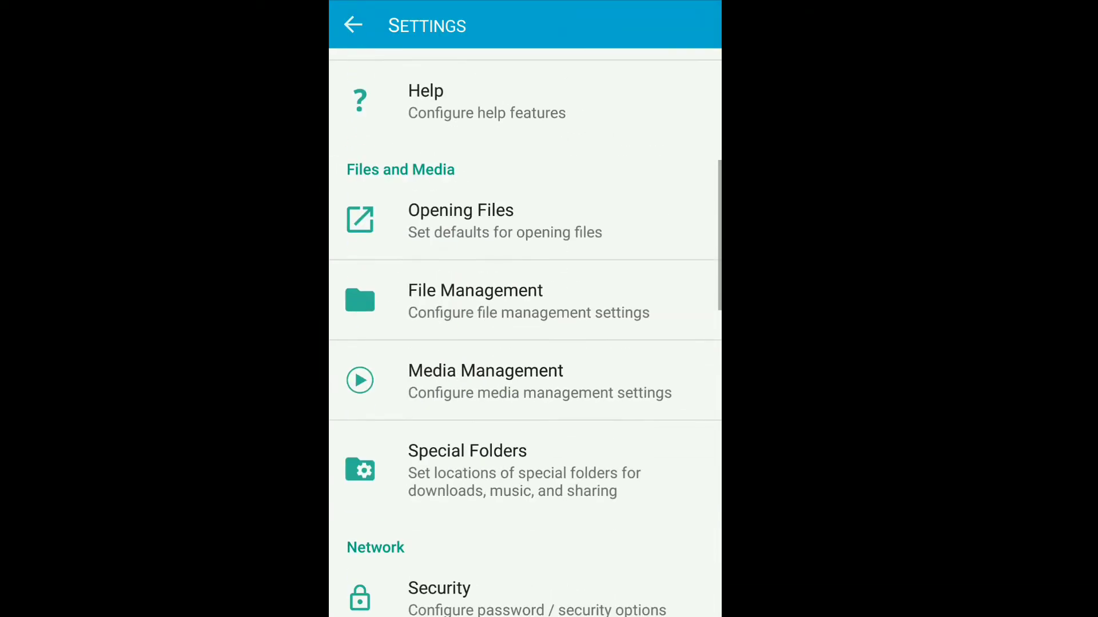
- Glance at Media Management and File Management, then enter Security settings
click(486, 152)
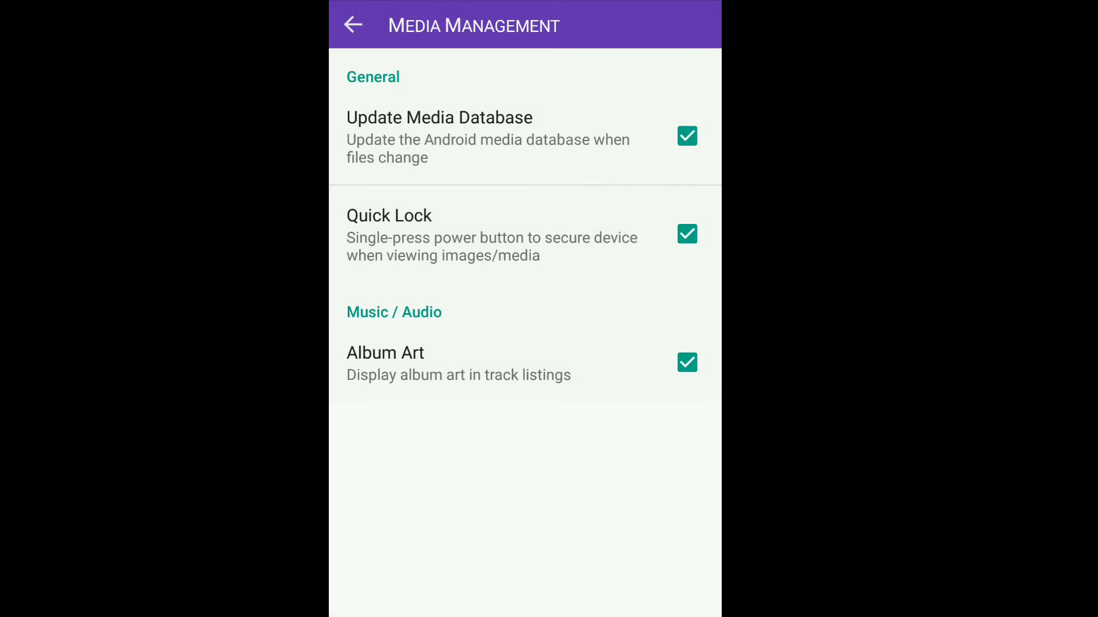
key(Escape)
click(480, 262)
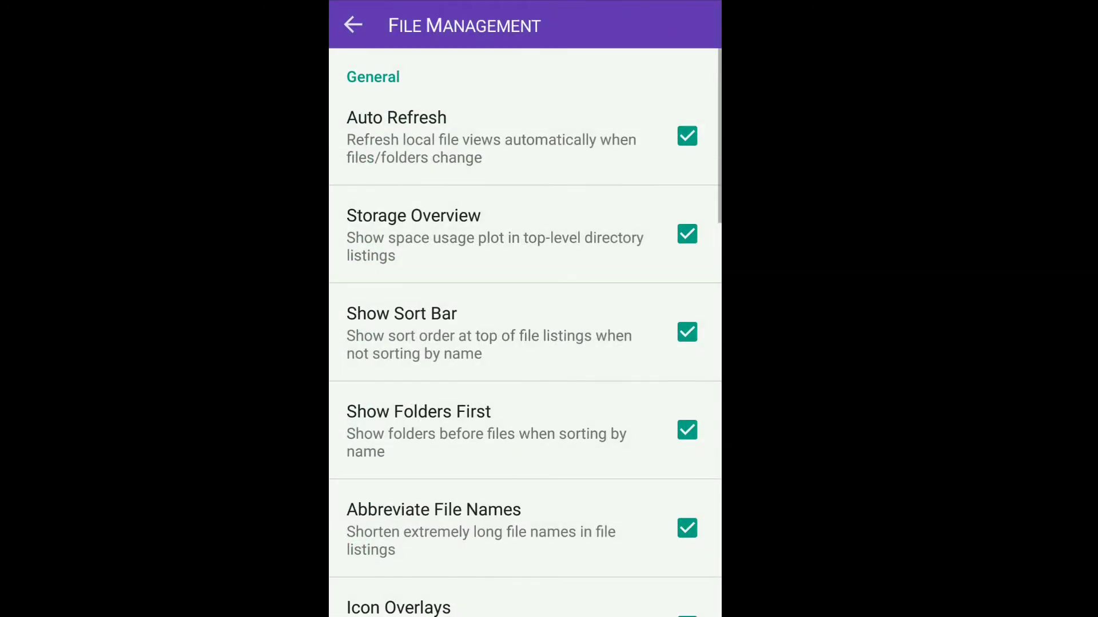
key(Escape)
scroll(525, 343, down, 3)
scroll(525, 343, down, 2)
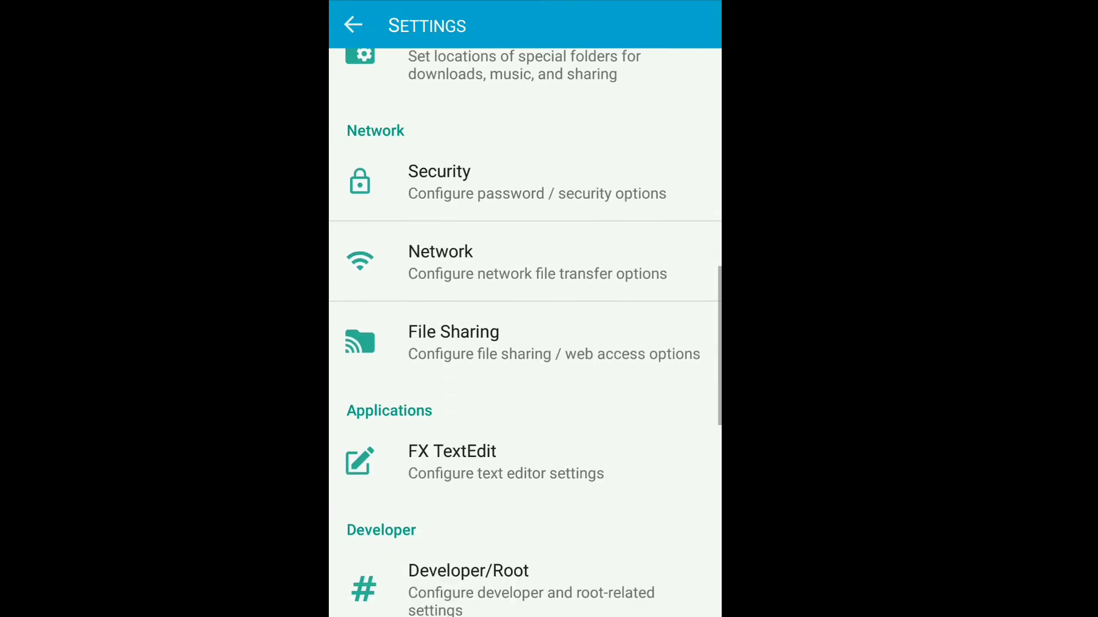
click(524, 182)
- Cancel the keyring password and timeout dialogs unchanged and leave Security
click(506, 138)
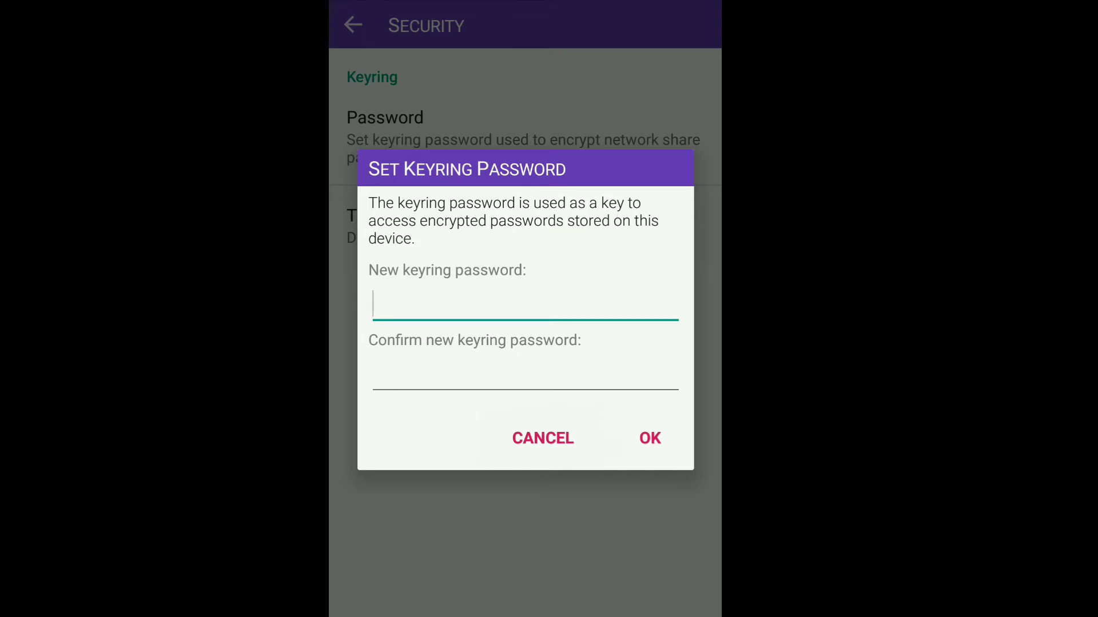
key(Escape)
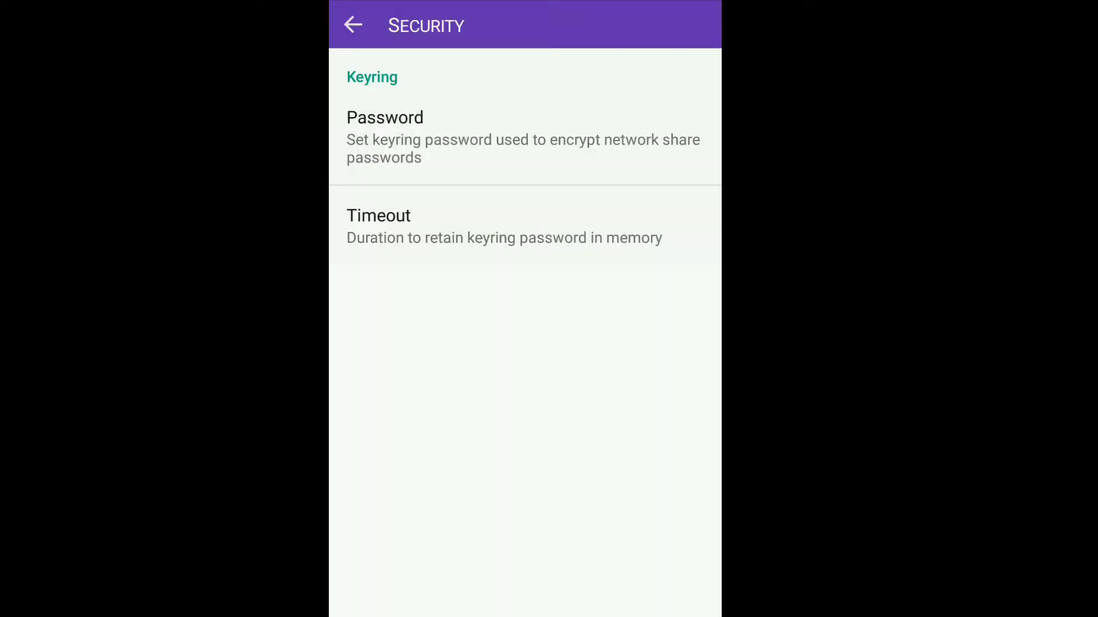
click(504, 225)
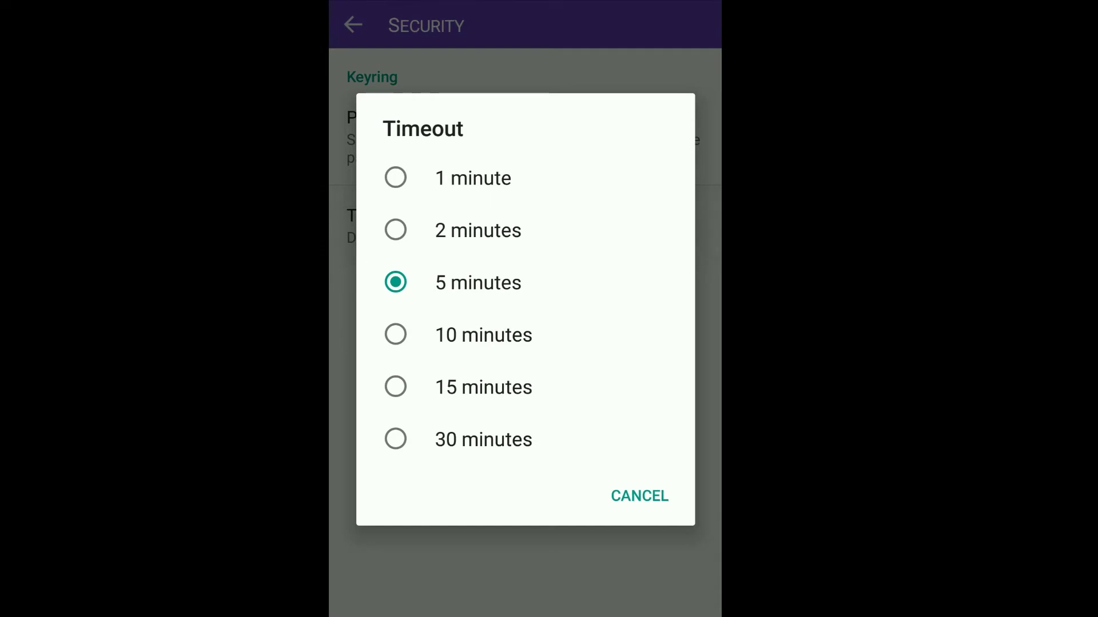
key(Escape)
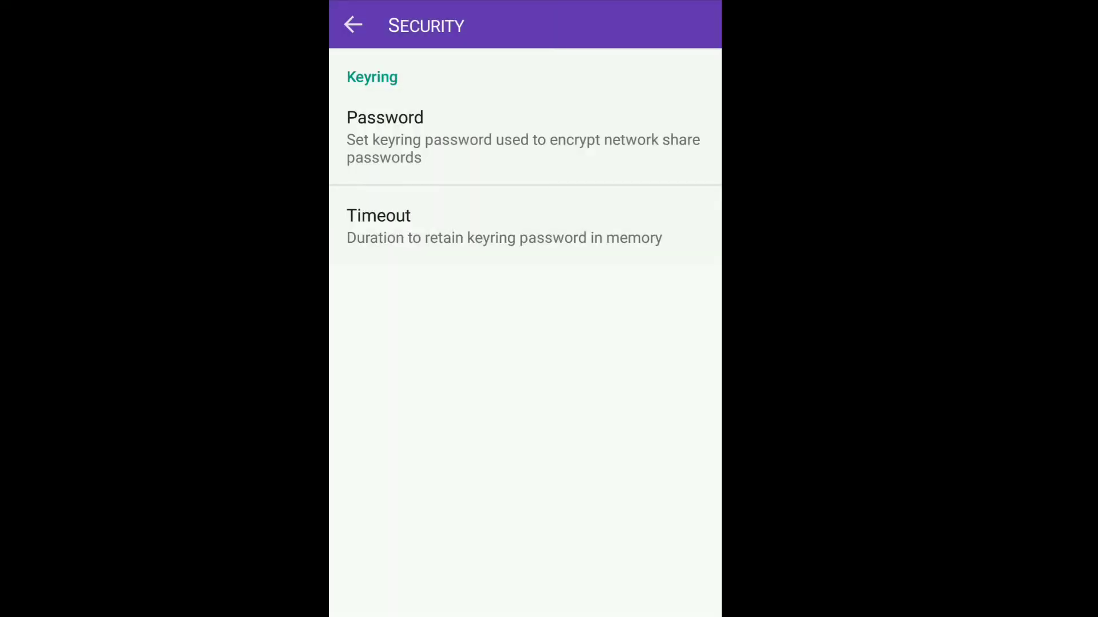
click(353, 25)
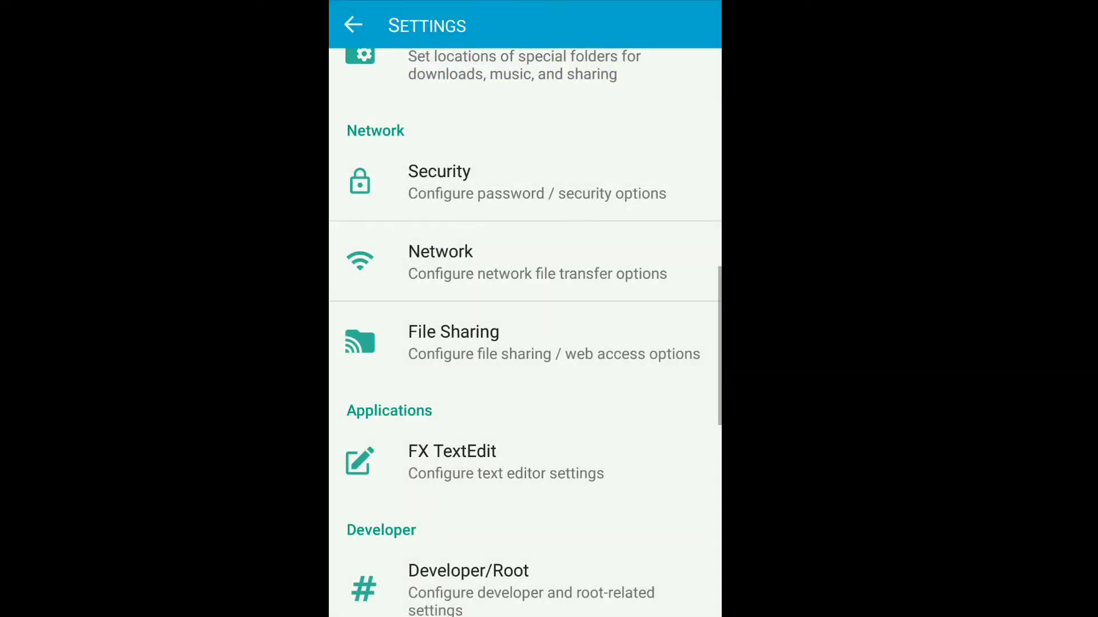
scroll(524, 333, down, 1)
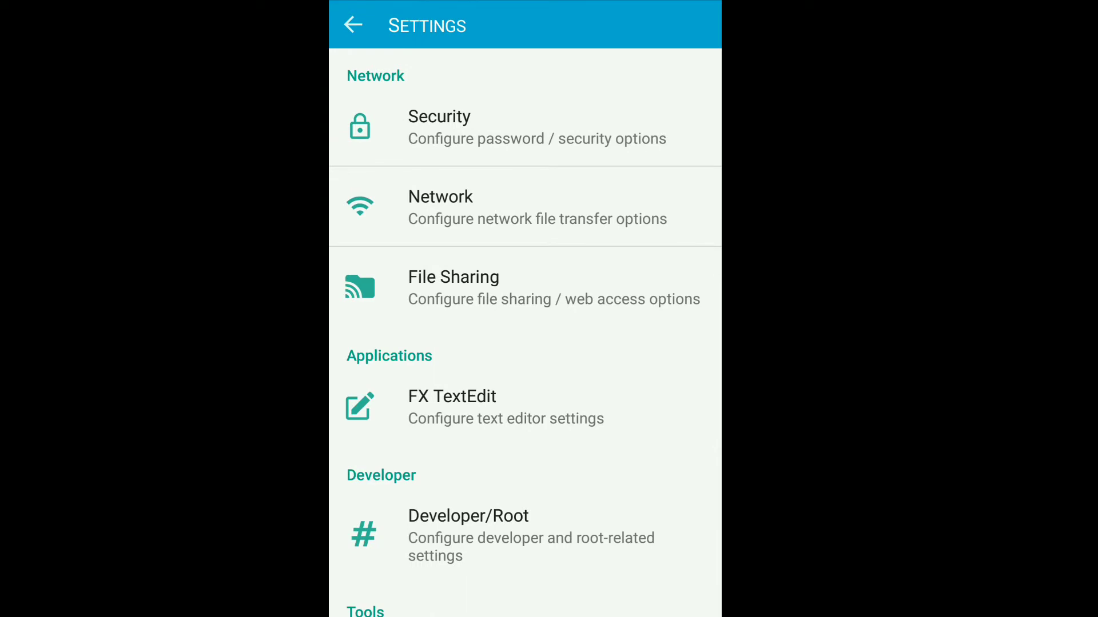
- View Network settings, then File Sharing and its Web Access options unchanged
click(526, 206)
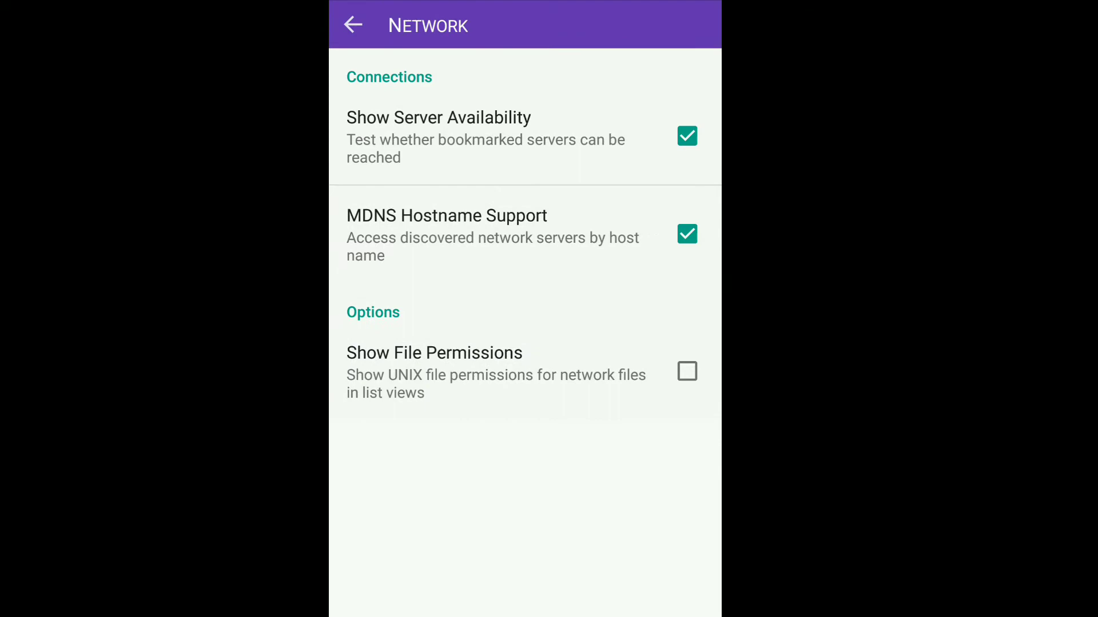
key(Escape)
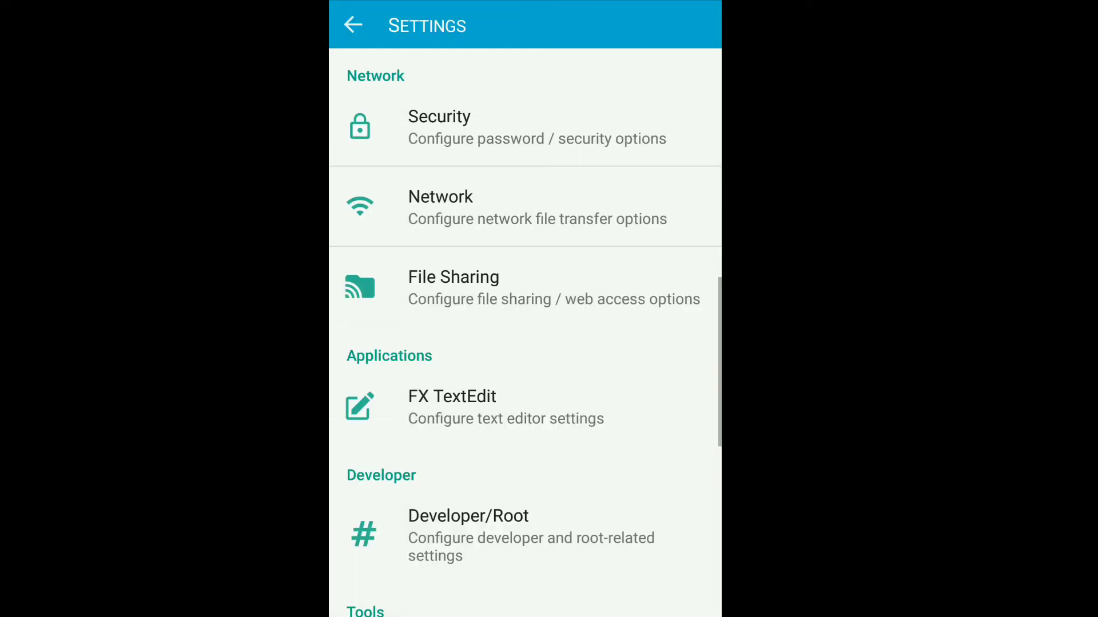
click(525, 288)
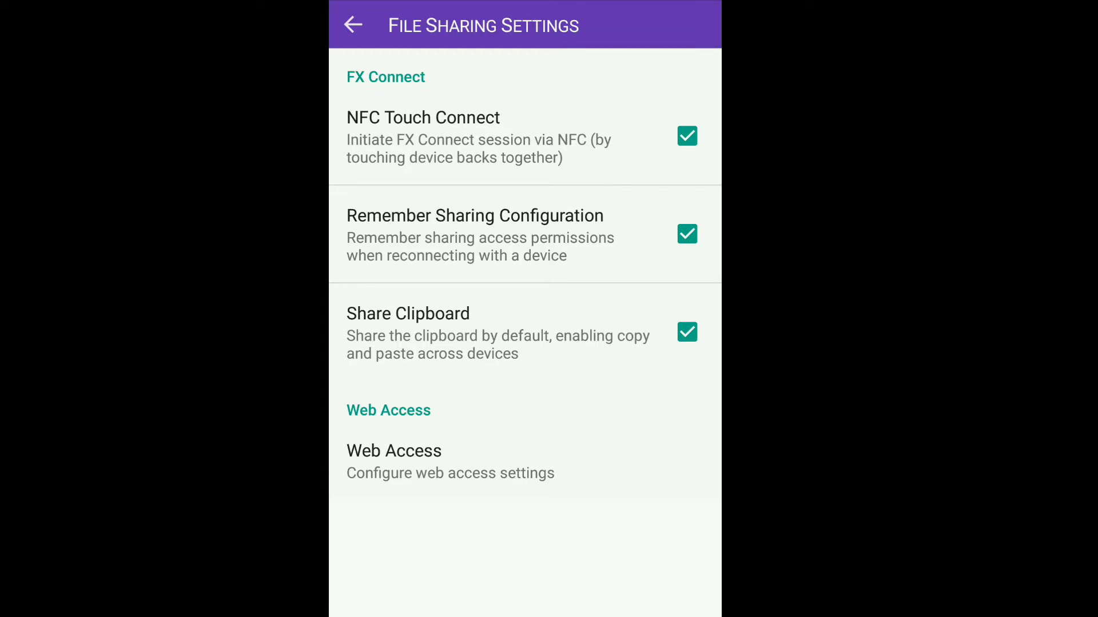
click(525, 461)
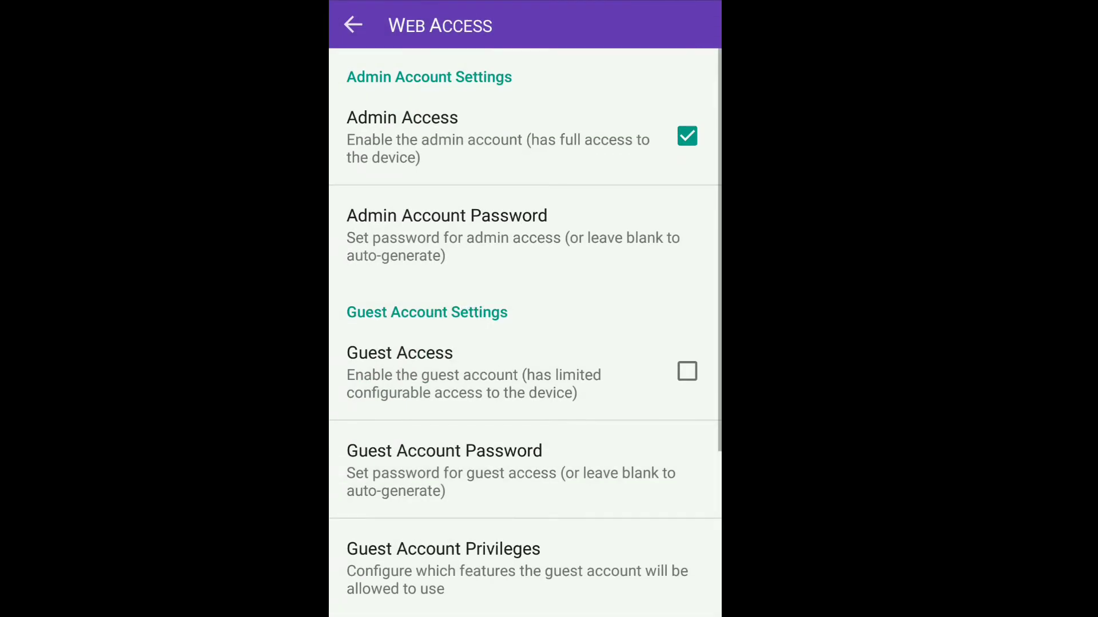
scroll(525, 333, down, 5)
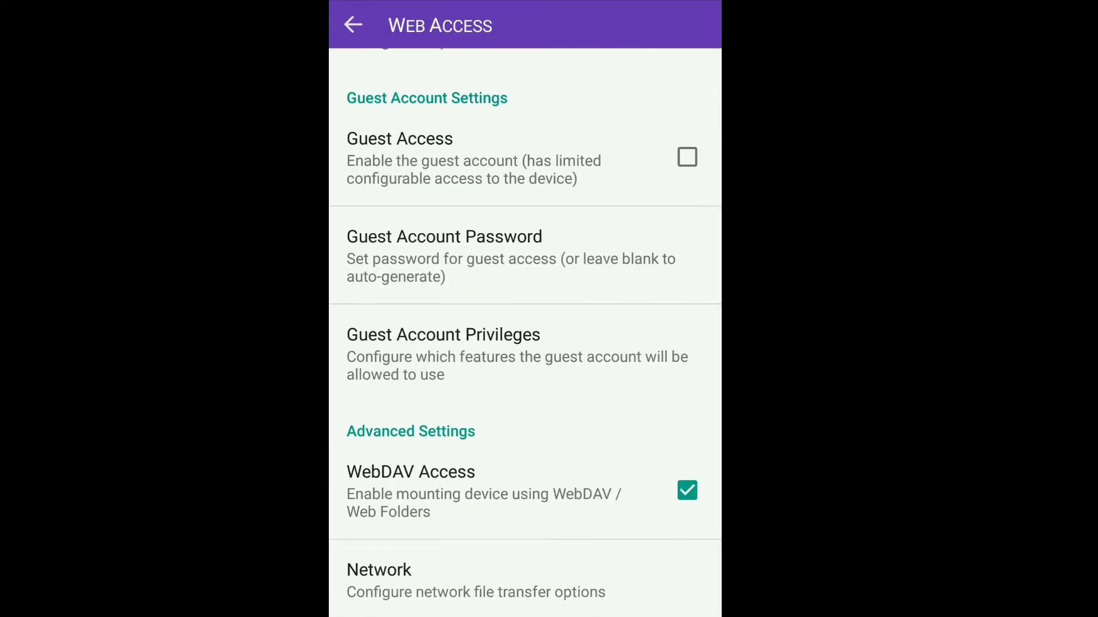
scroll(525, 333, up, 5)
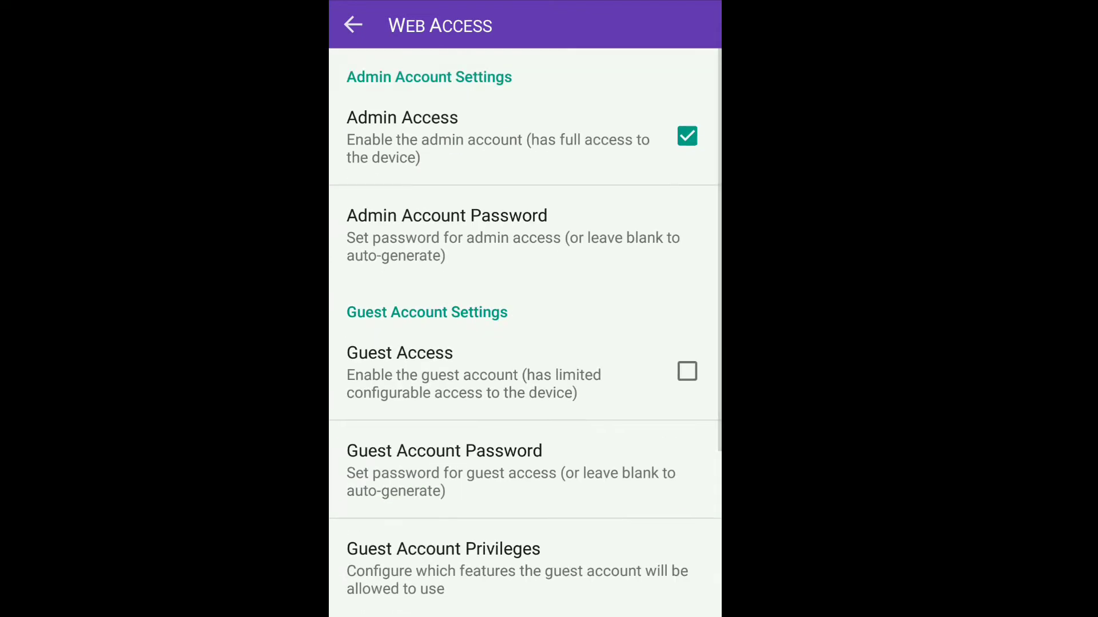
click(353, 25)
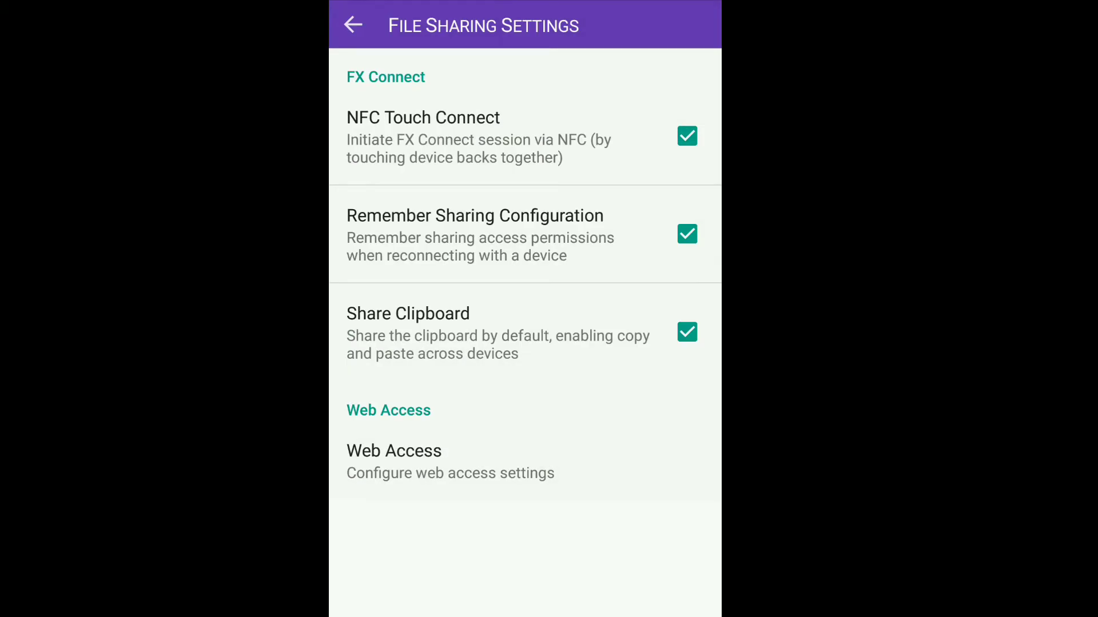
click(353, 25)
scroll(525, 334, down, 3)
scroll(525, 333, down, 3)
scroll(526, 333, down, 3)
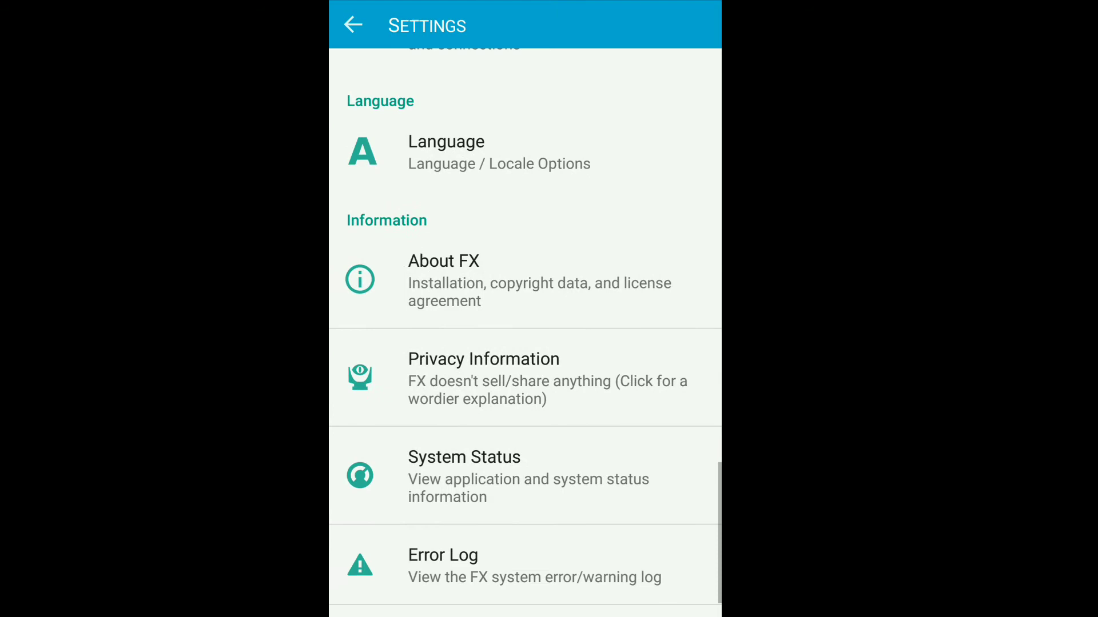
scroll(526, 334, up, 3)
scroll(526, 333, up, 3)
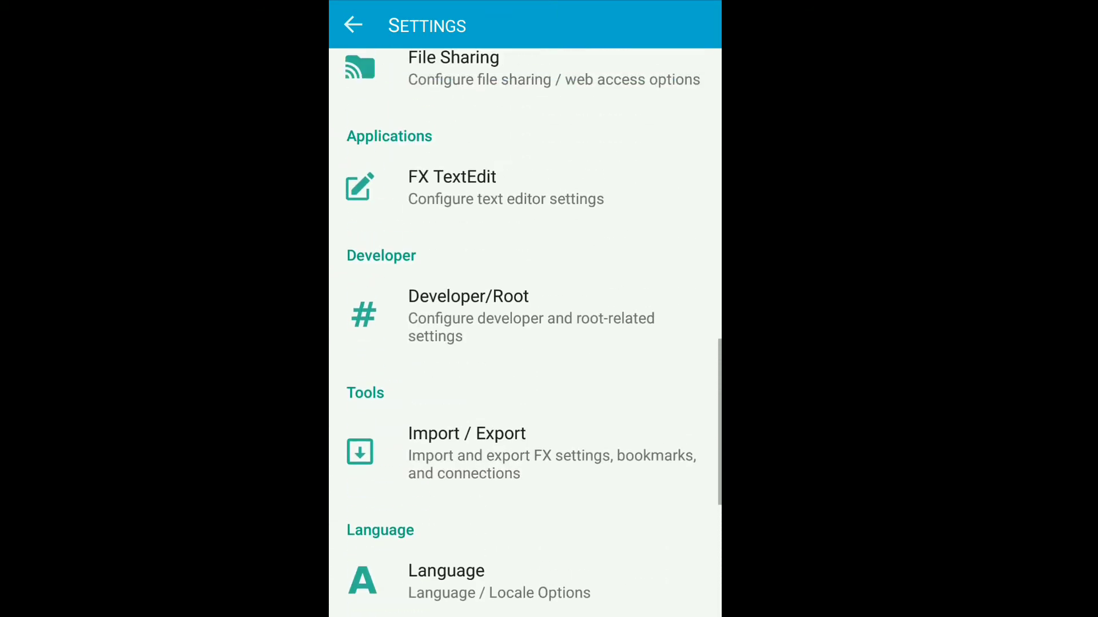
scroll(525, 333, up, 3)
scroll(526, 333, up, 2)
scroll(525, 333, down, 1)
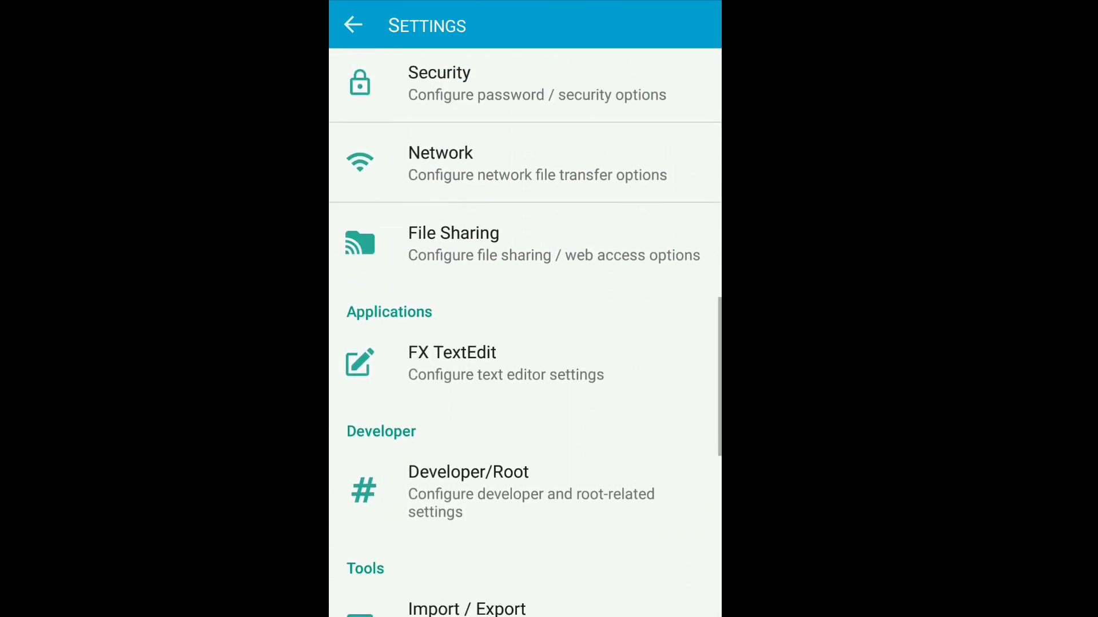
scroll(525, 334, down, 2)
scroll(525, 333, down, 3)
scroll(525, 333, down, 3)
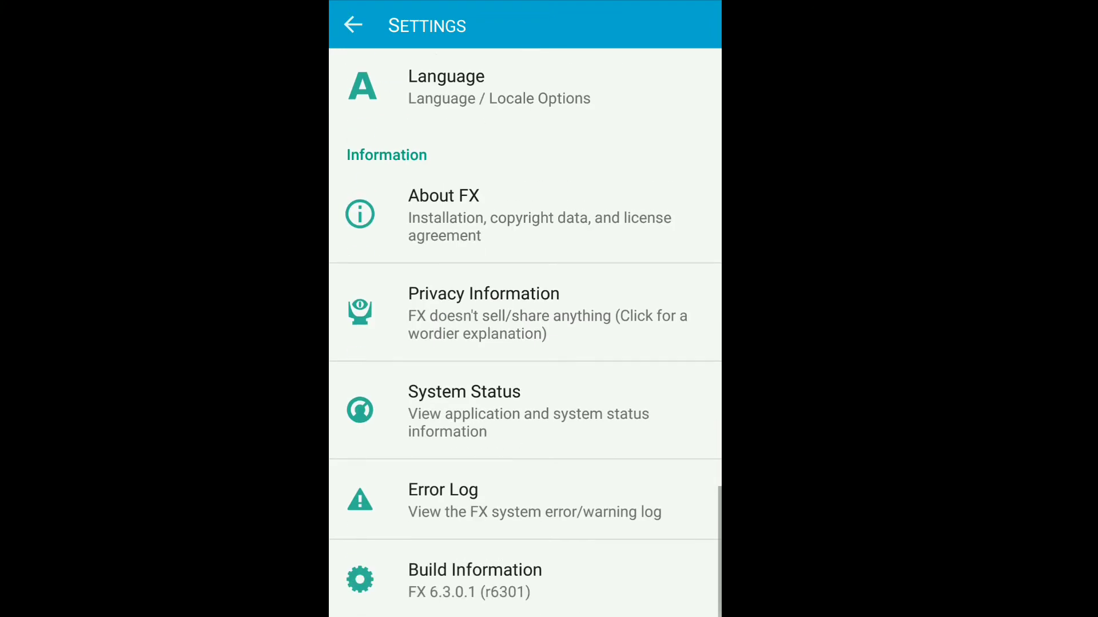
scroll(526, 333, up, 3)
scroll(525, 333, up, 2)
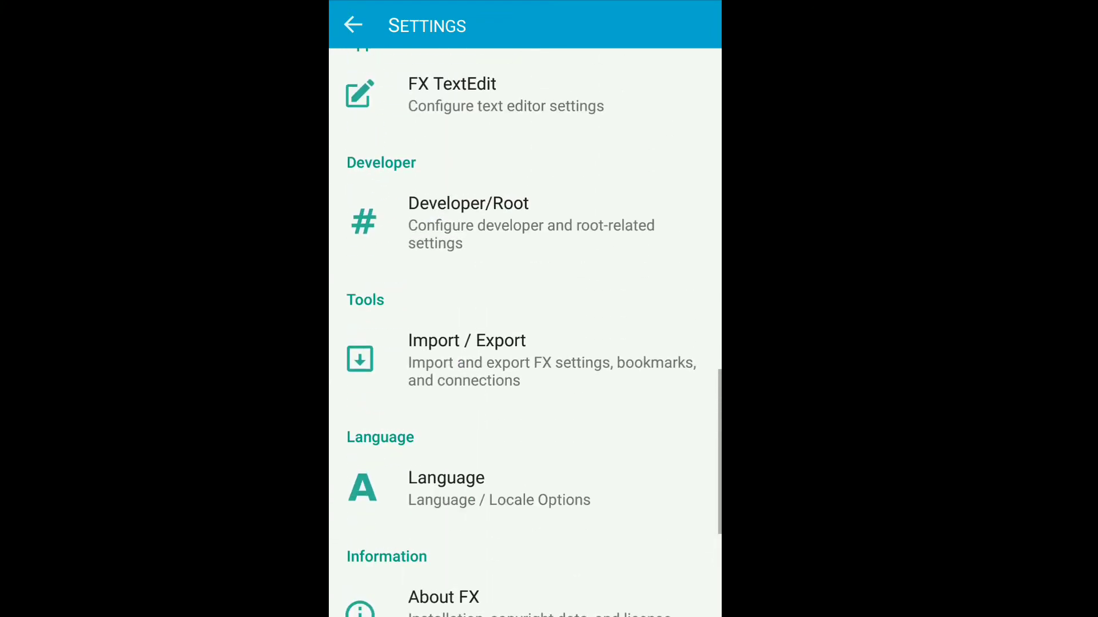
scroll(524, 333, up, 1)
scroll(525, 334, up, 2)
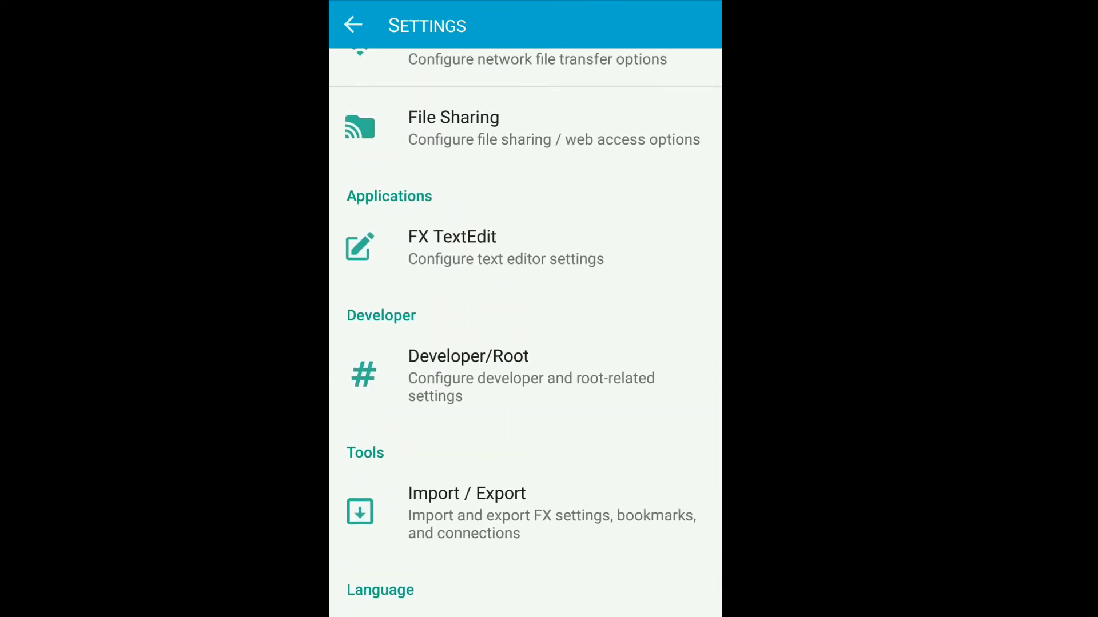
scroll(525, 332, down, 2)
click(525, 227)
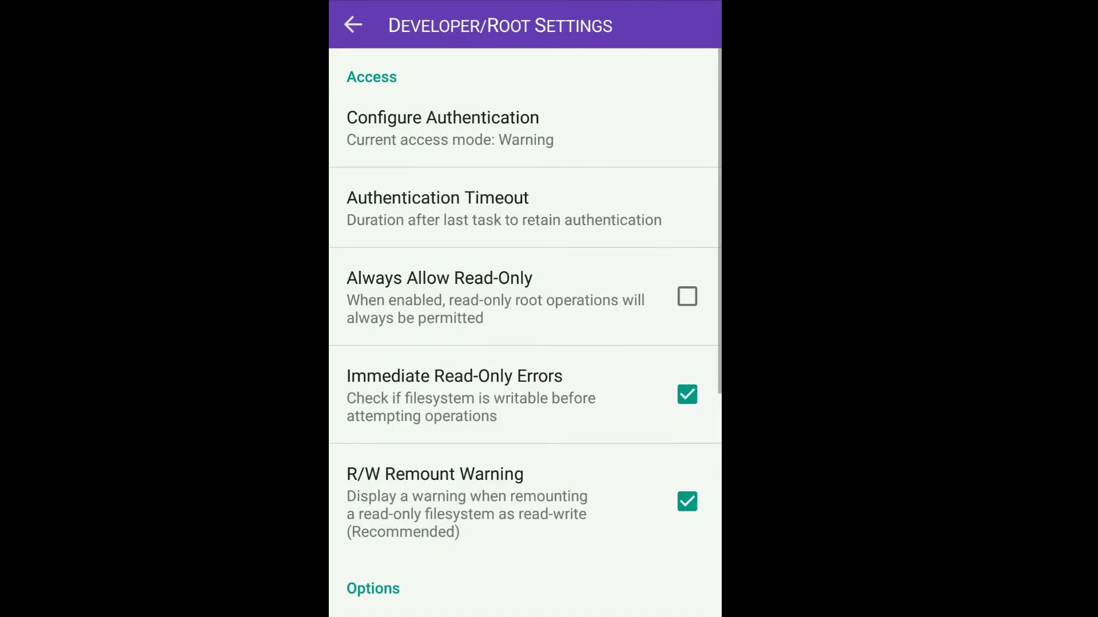
scroll(525, 332, down, 5)
scroll(525, 333, up, 4)
scroll(525, 333, up, 1)
key(Escape)
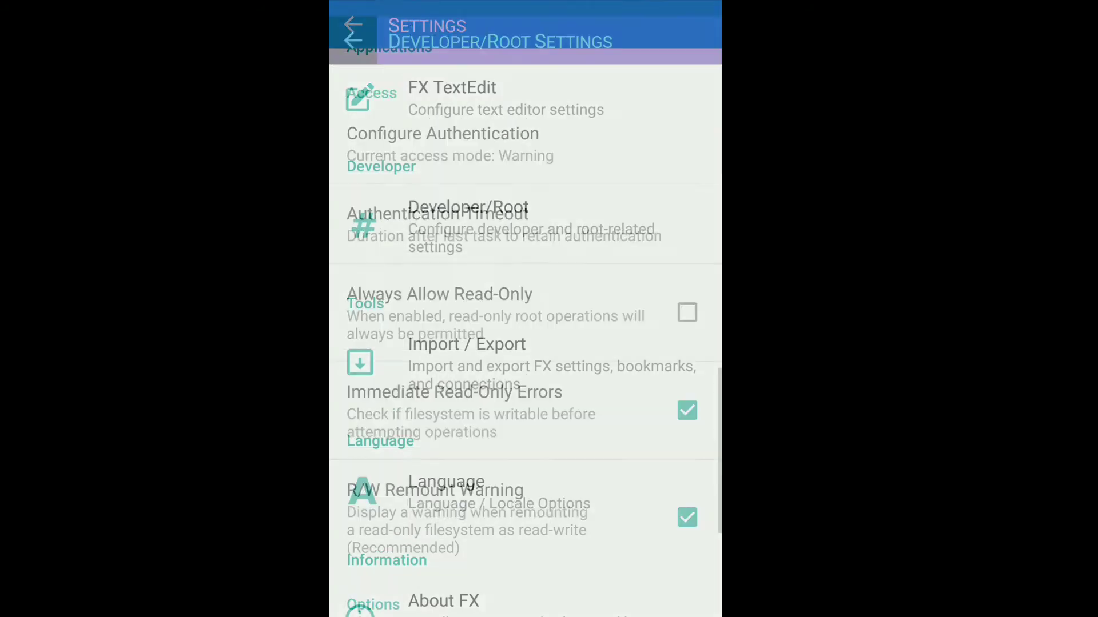
scroll(525, 333, down, 5)
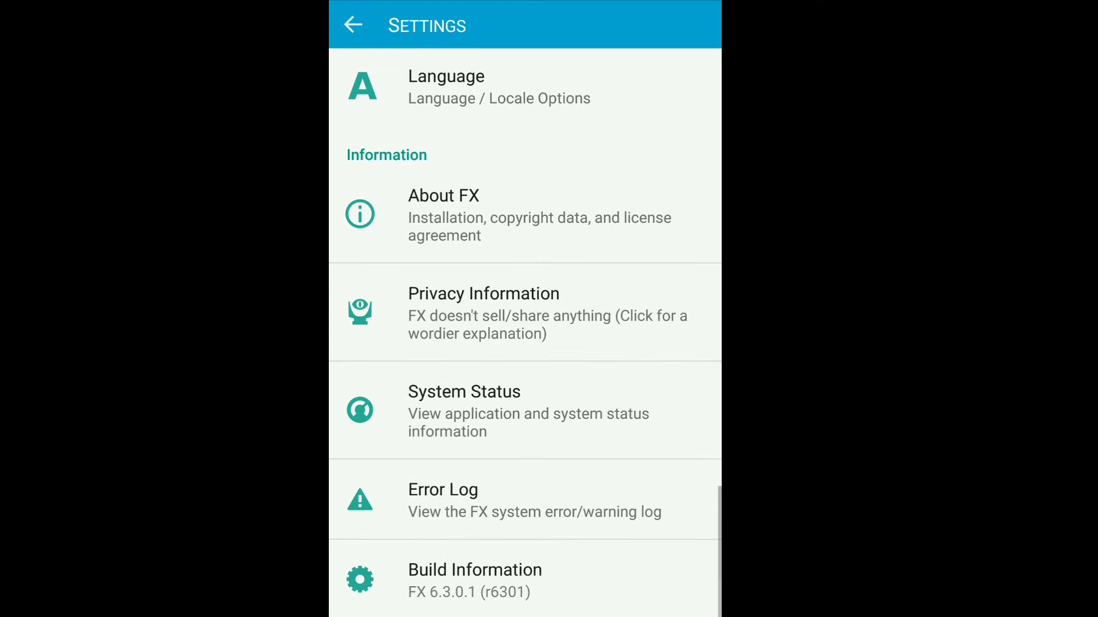
scroll(524, 333, up, 2)
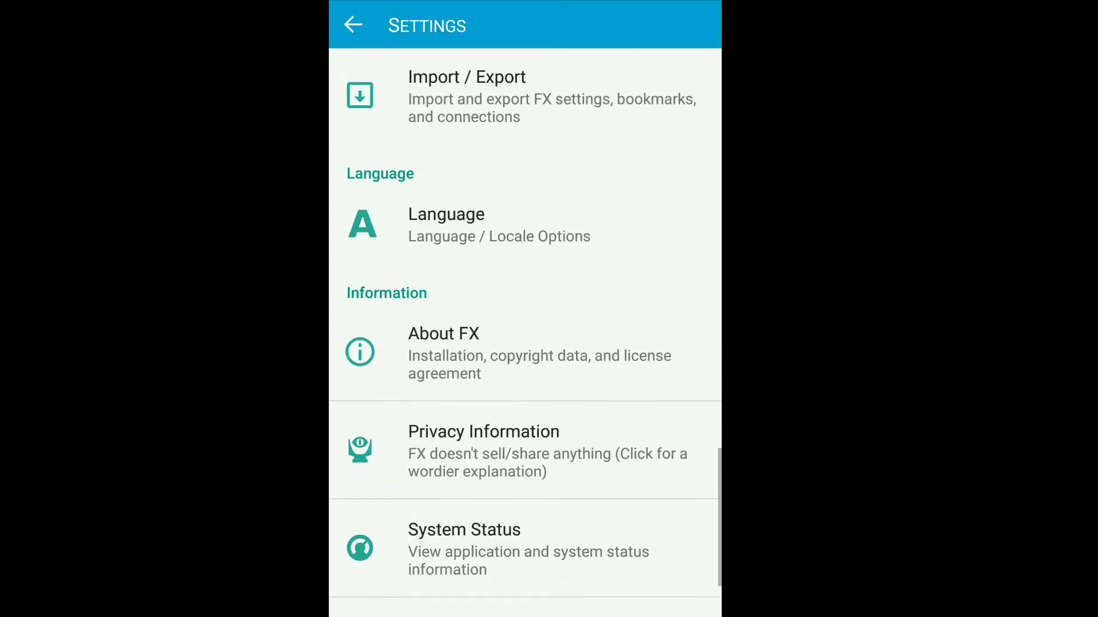
scroll(525, 333, down, 2)
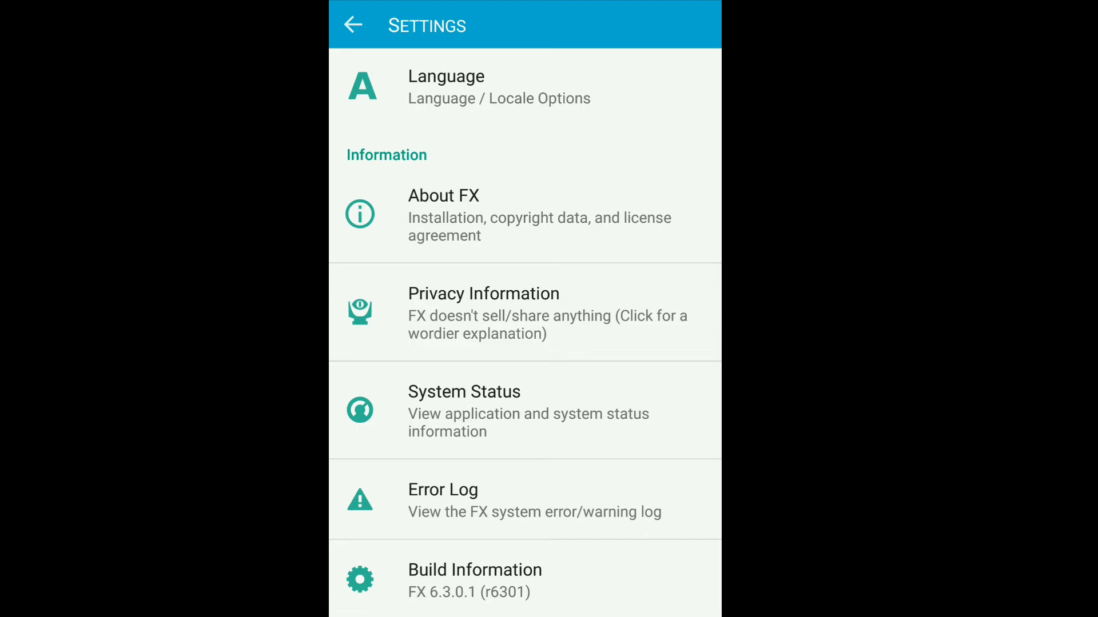
scroll(525, 333, up, 2)
scroll(525, 333, down, 2)
click(464, 409)
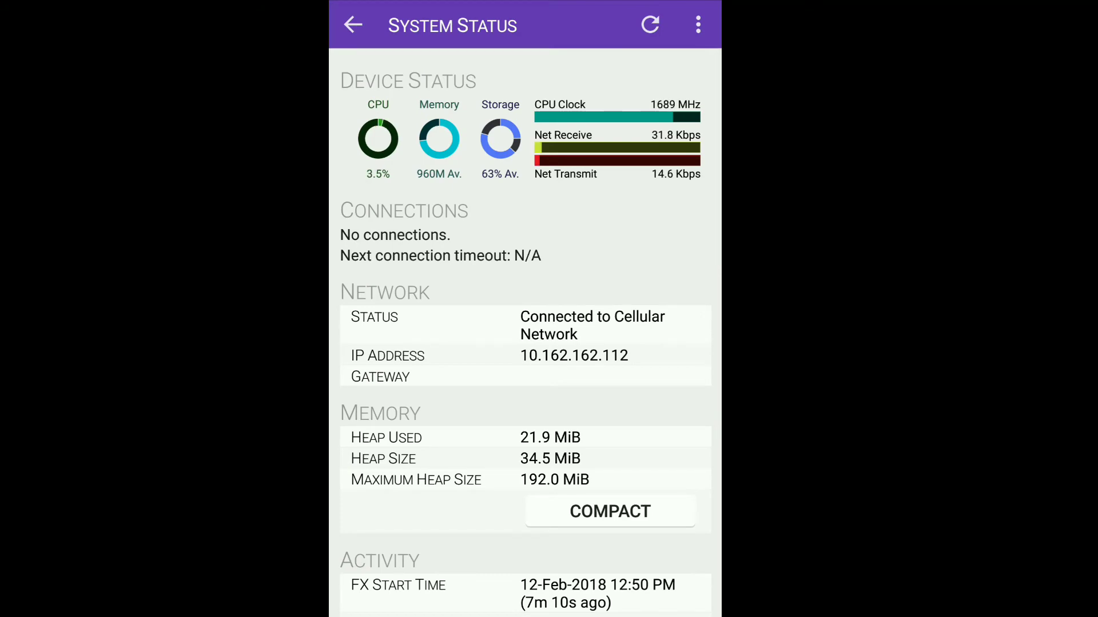
scroll(525, 333, down, 5)
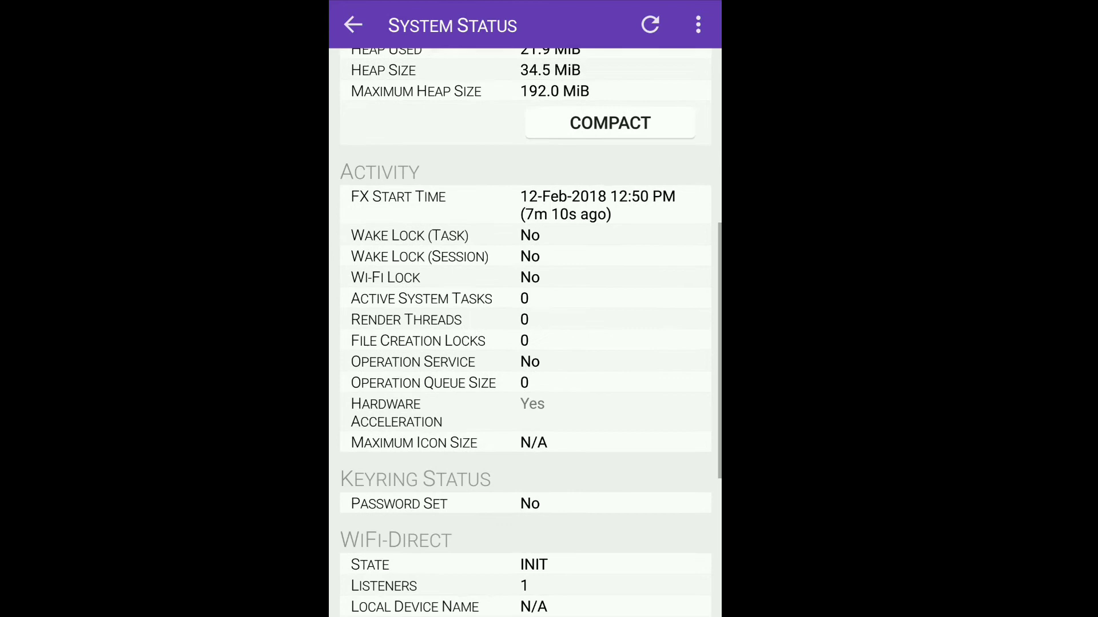
scroll(524, 333, down, 5)
scroll(525, 332, up, 10)
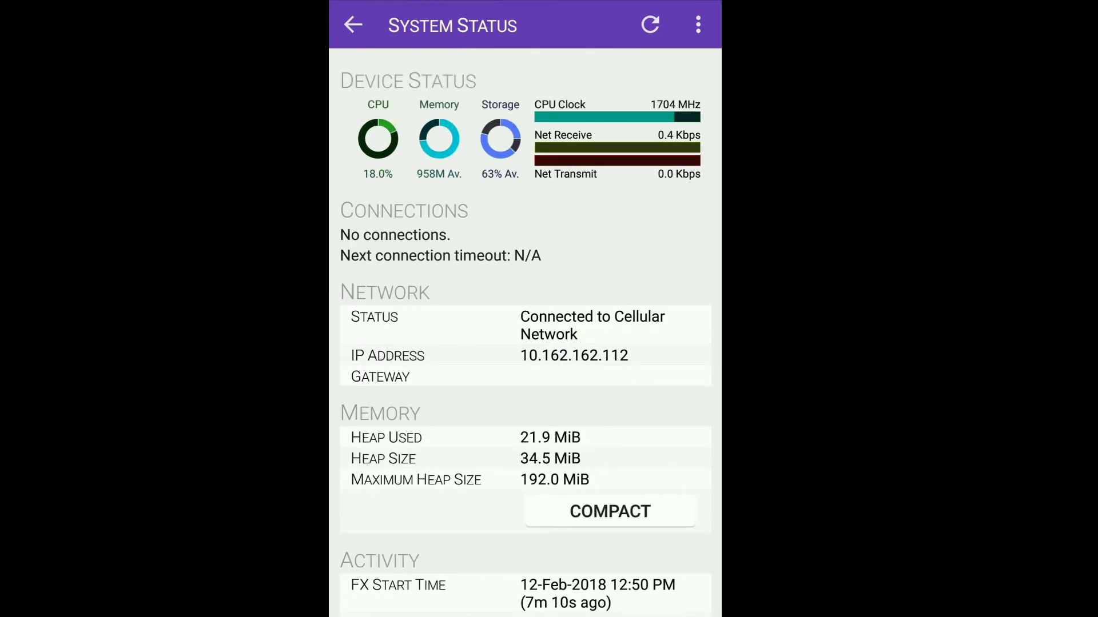
scroll(525, 333, down, 2)
scroll(526, 333, down, 10)
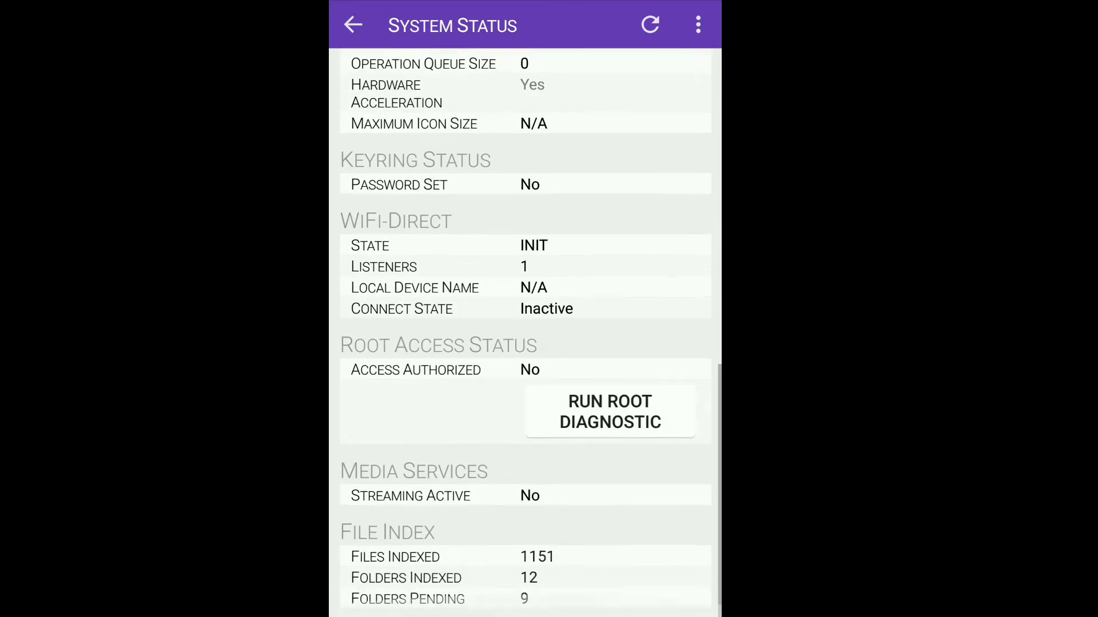
scroll(524, 333, up, 10)
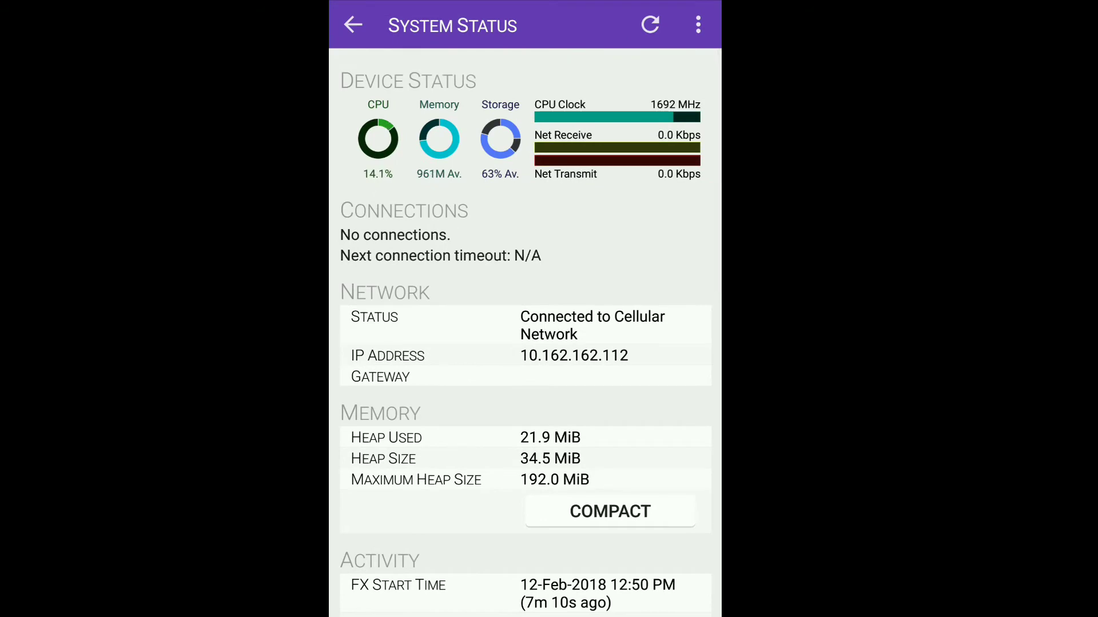
scroll(525, 333, down, 2)
scroll(525, 332, down, 2)
scroll(525, 333, down, 6)
scroll(525, 333, down, 2)
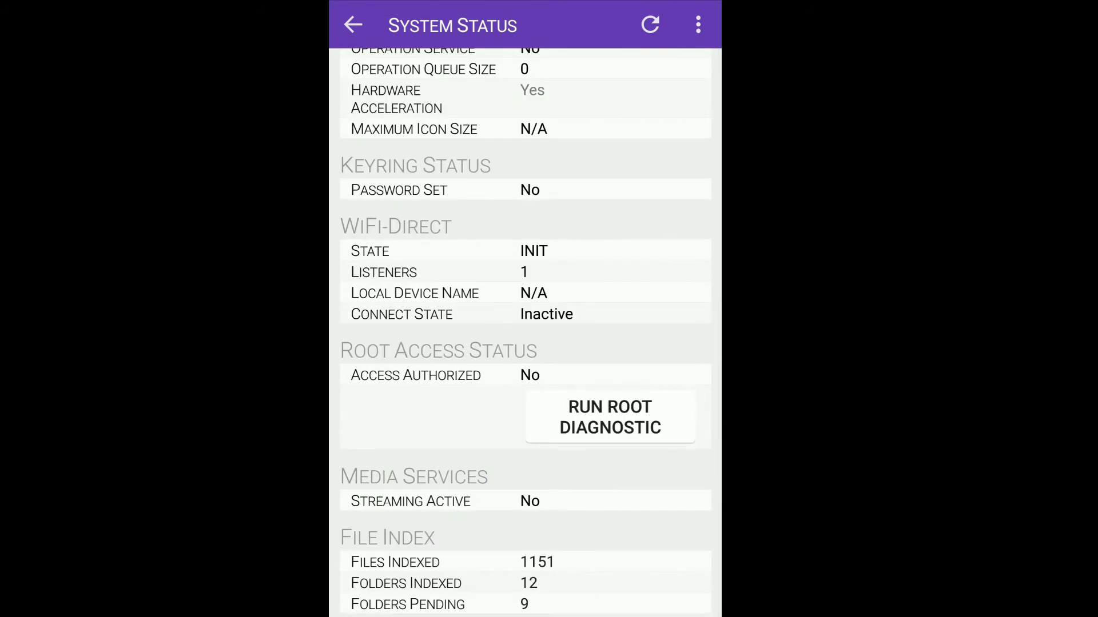
scroll(526, 333, up, 10)
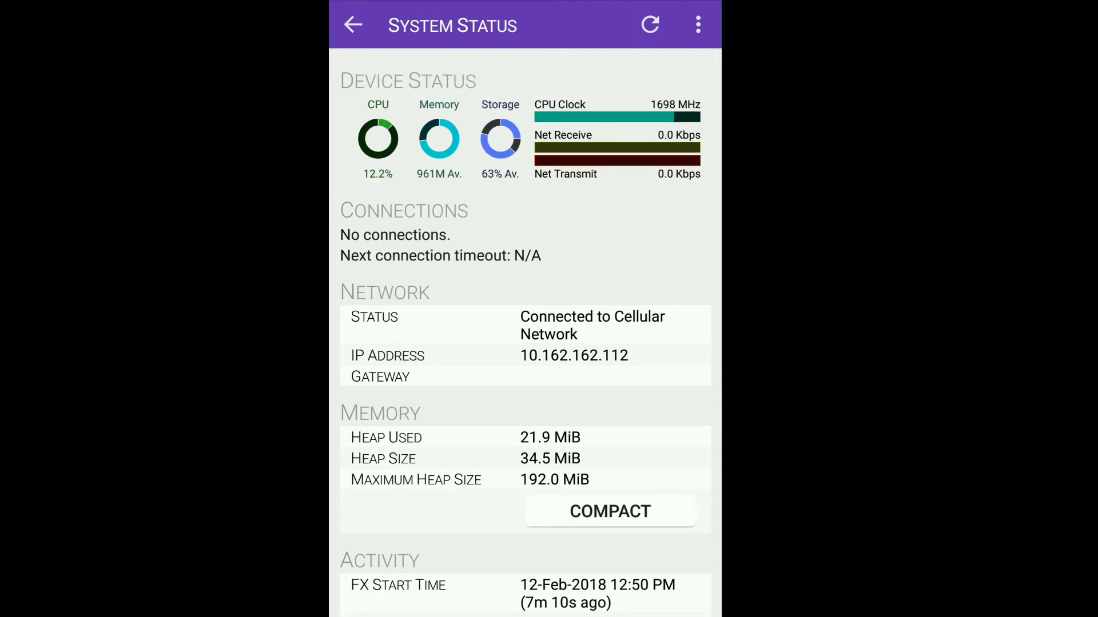
click(649, 24)
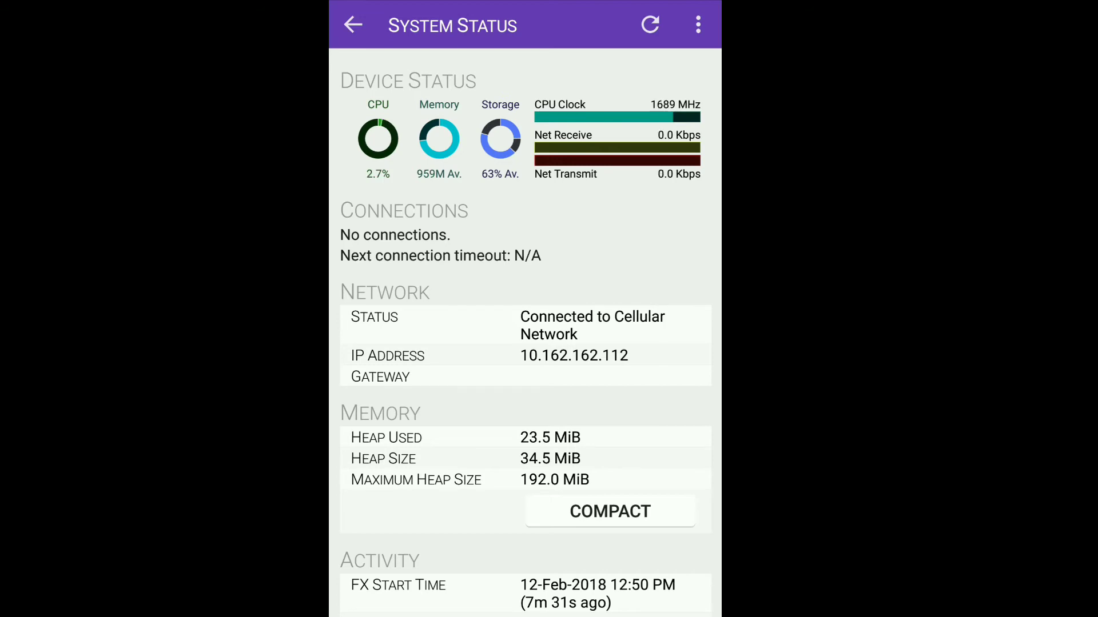
click(352, 24)
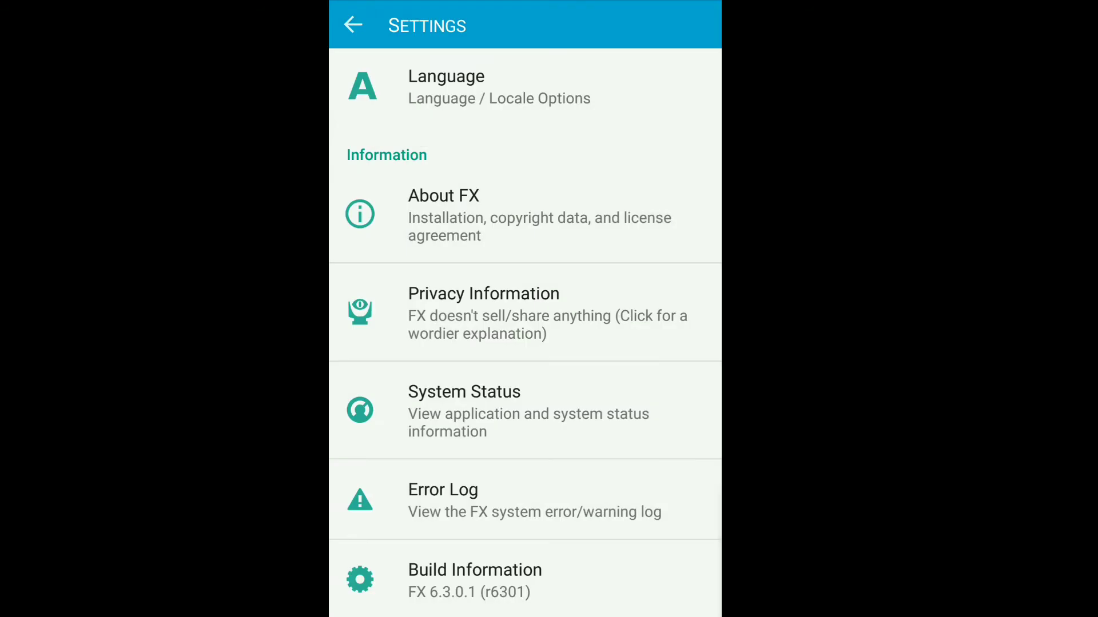
- Return Home and enable Split View from the navigation drawer
click(353, 25)
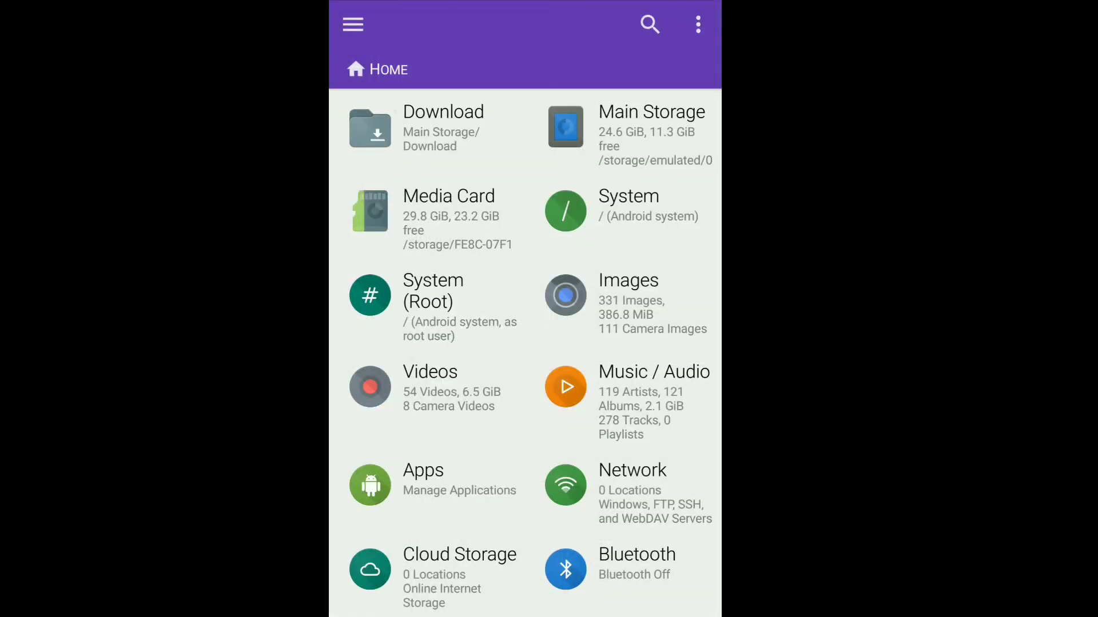
click(353, 26)
click(468, 256)
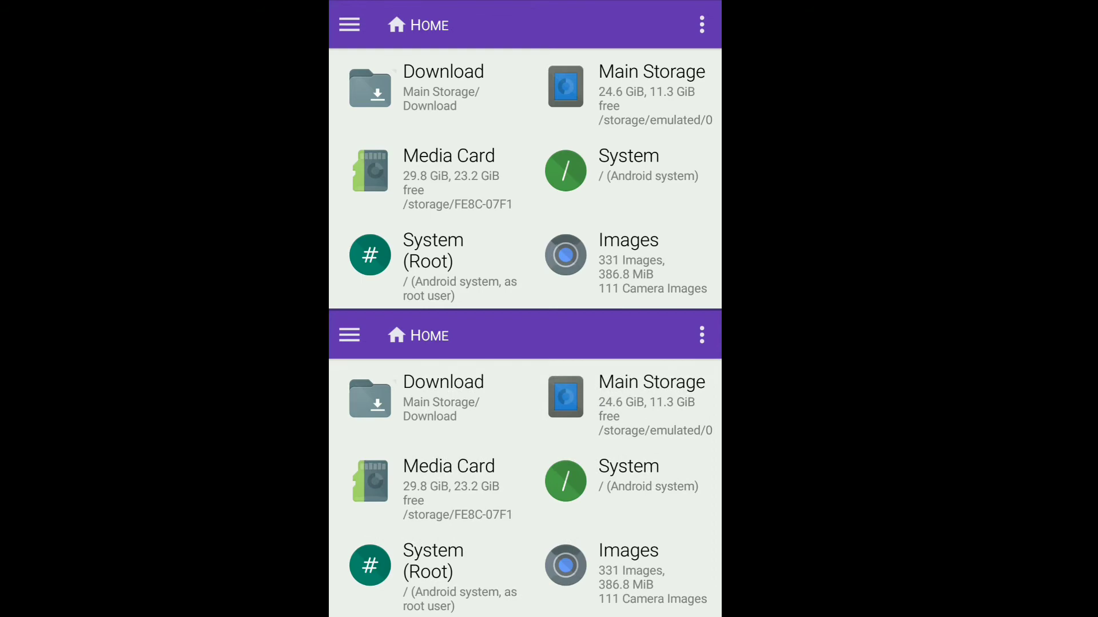
- Browse Main Storage in the top pane and Media Card in the bottom pane
click(627, 87)
scroll(525, 180, down, 3)
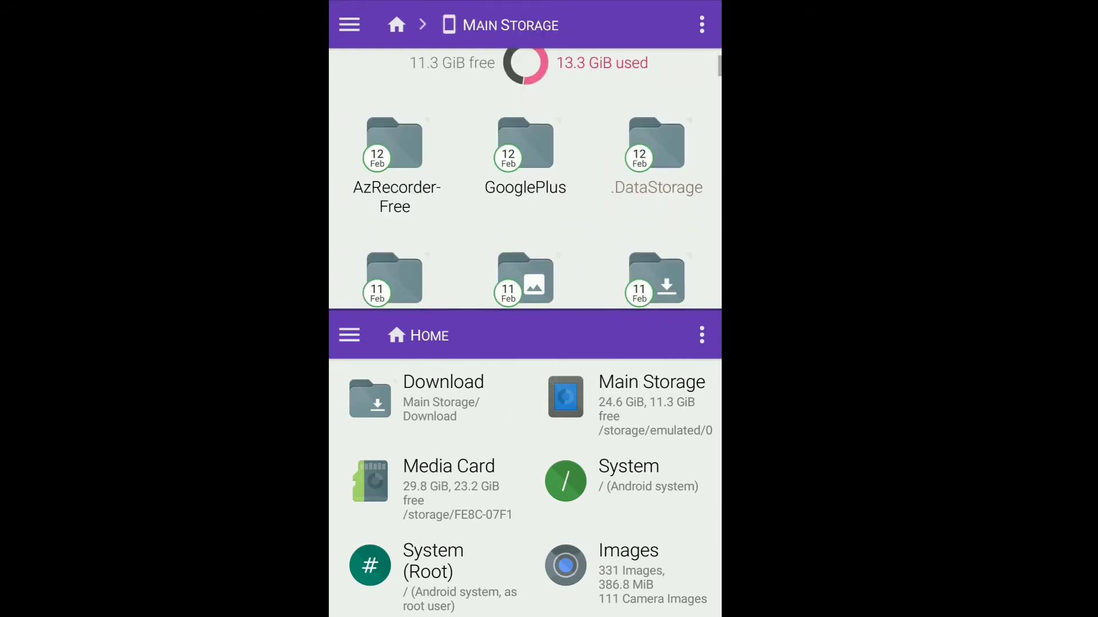
scroll(525, 180, down, 5)
scroll(525, 180, down, 10)
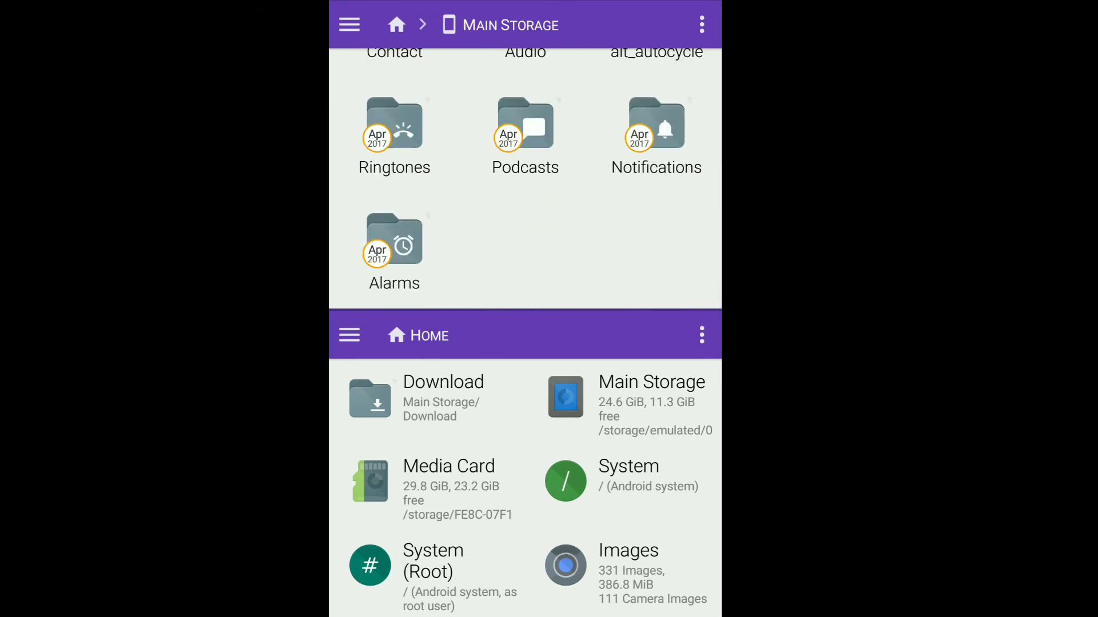
click(448, 466)
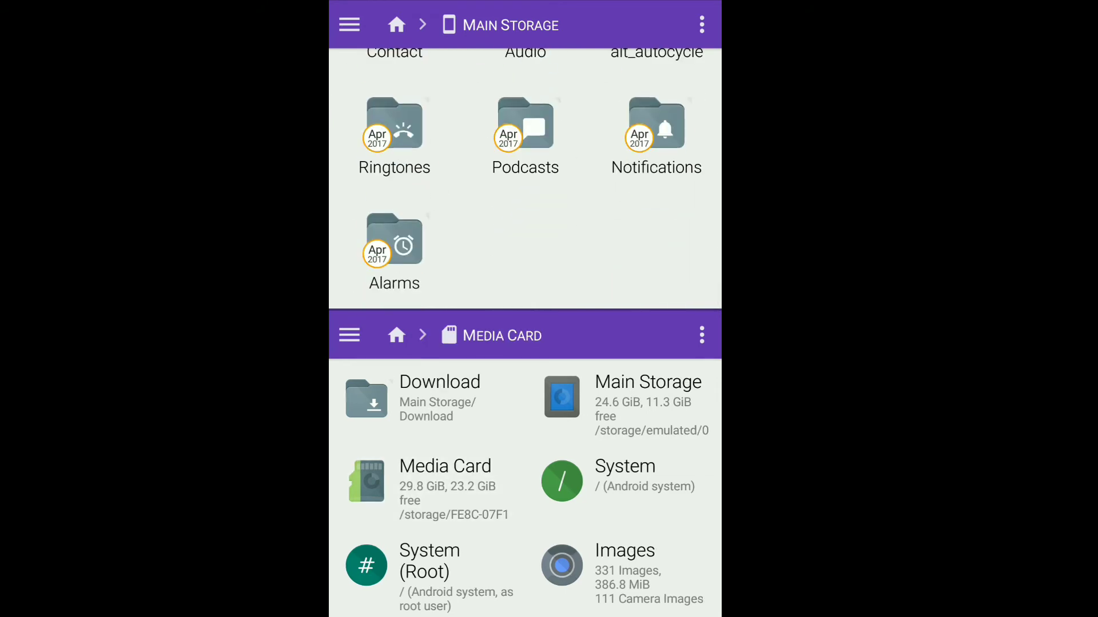
scroll(525, 180, up, 3)
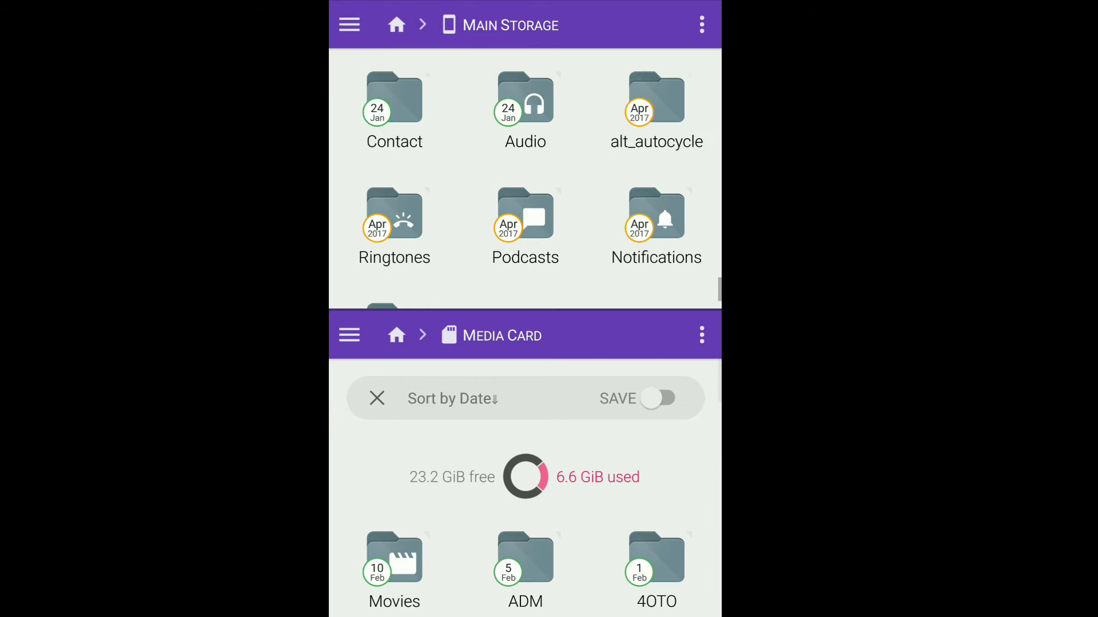
scroll(525, 180, up, 5)
scroll(525, 180, up, 5)
scroll(525, 181, up, 5)
scroll(525, 181, up, 5)
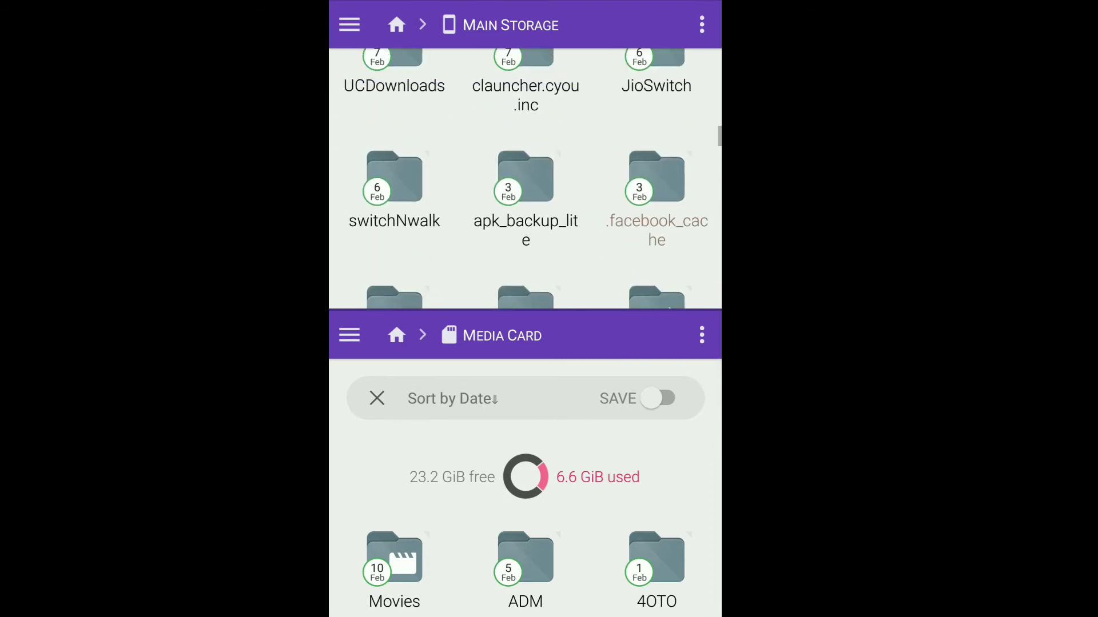
scroll(525, 181, up, 5)
scroll(525, 180, up, 2)
scroll(525, 180, down, 2)
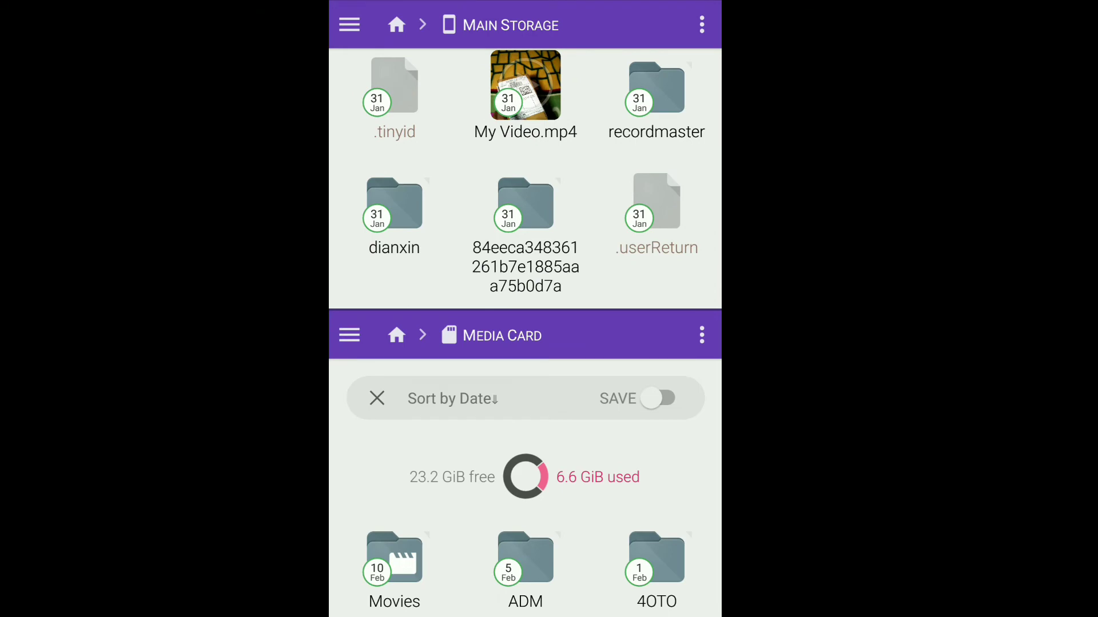
- Copy My Video.mp4 to the clipboard from Main Storage and move down to the Media Card pane
click(525, 95)
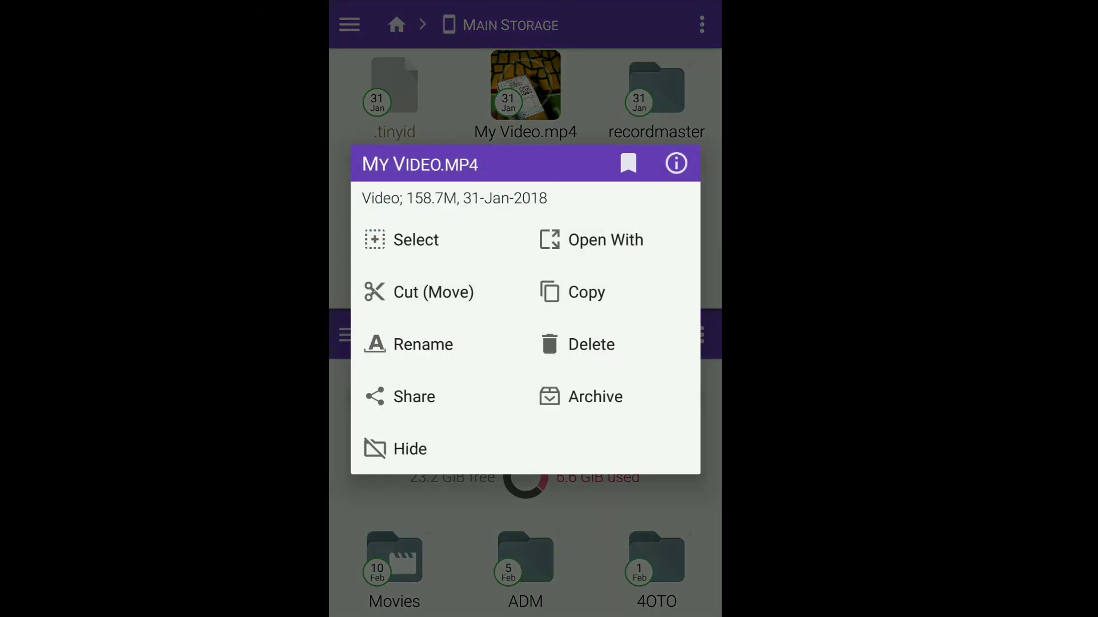
click(586, 292)
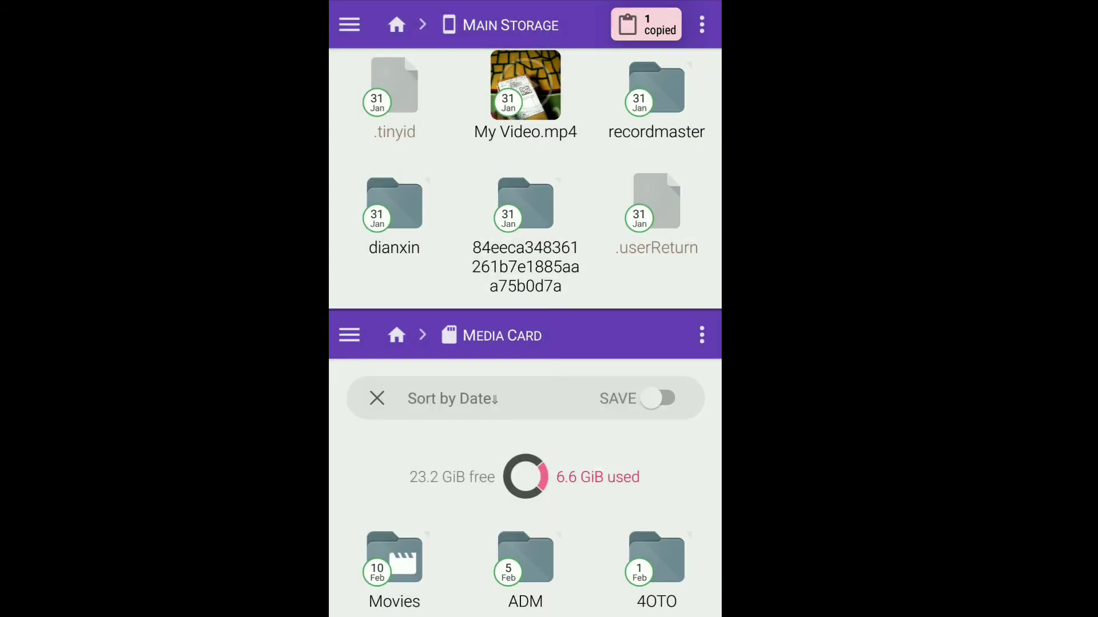
drag(525, 403, 525, 515)
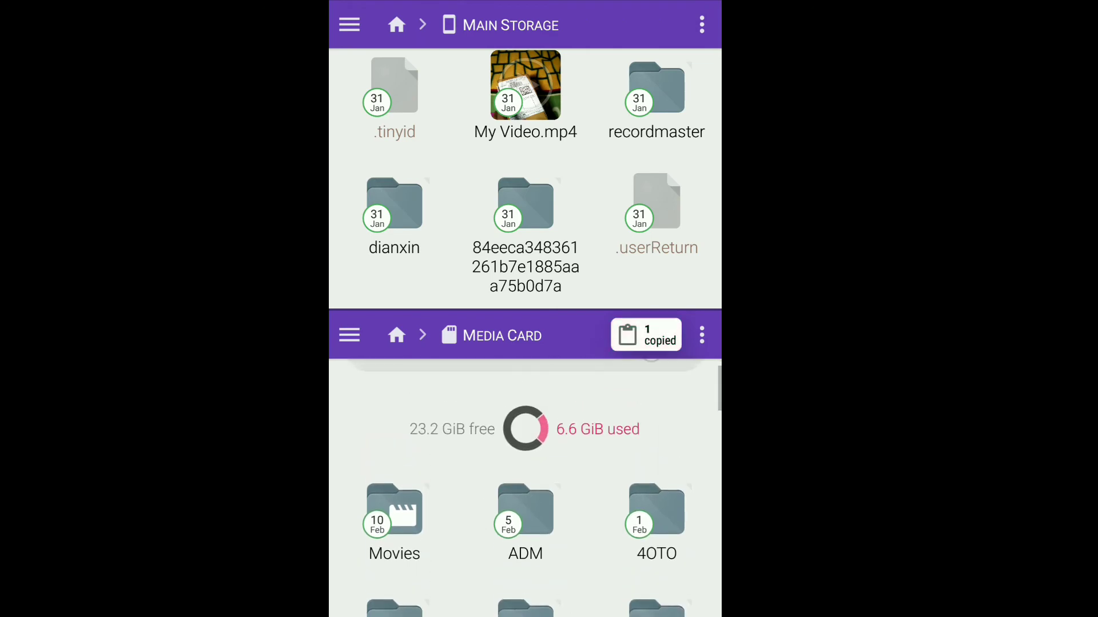
click(525, 427)
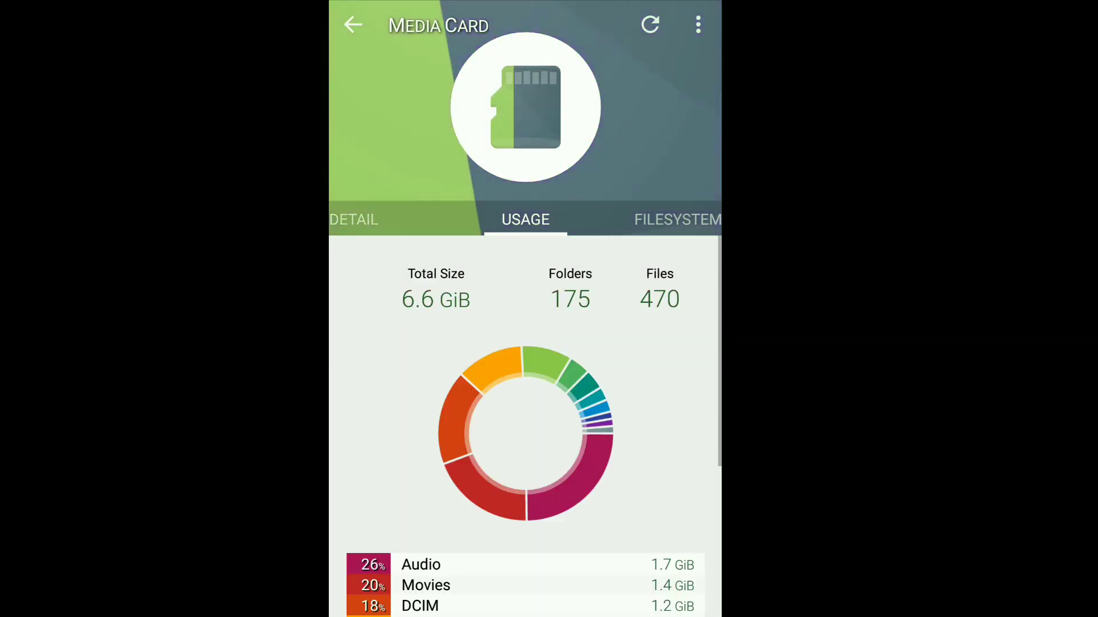
click(352, 25)
- Paste My Video.mp4 from the '1 copied' clipboard into the top level of Media Card
click(646, 335)
click(360, 472)
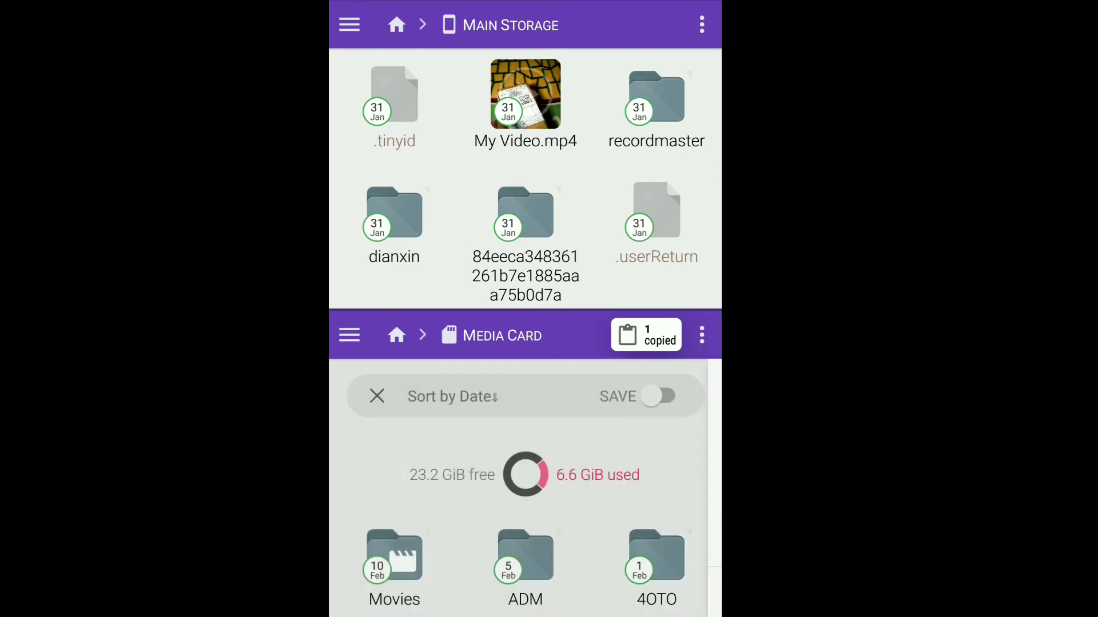
click(646, 335)
click(480, 594)
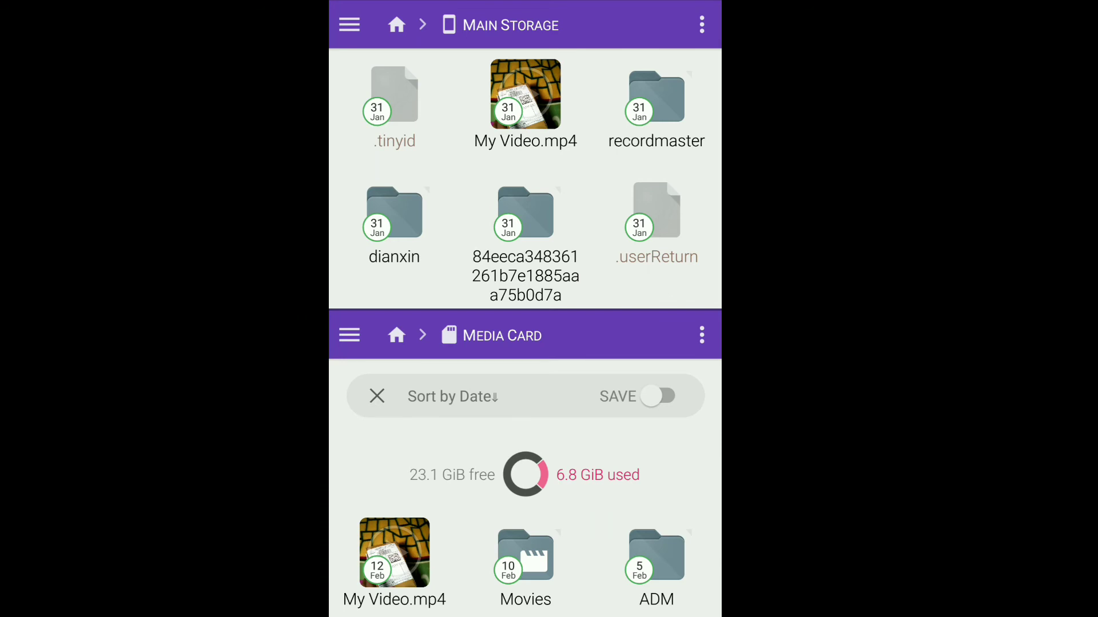
- Peek at the open-windows drawer a few times without choosing anything
click(349, 25)
key(Escape)
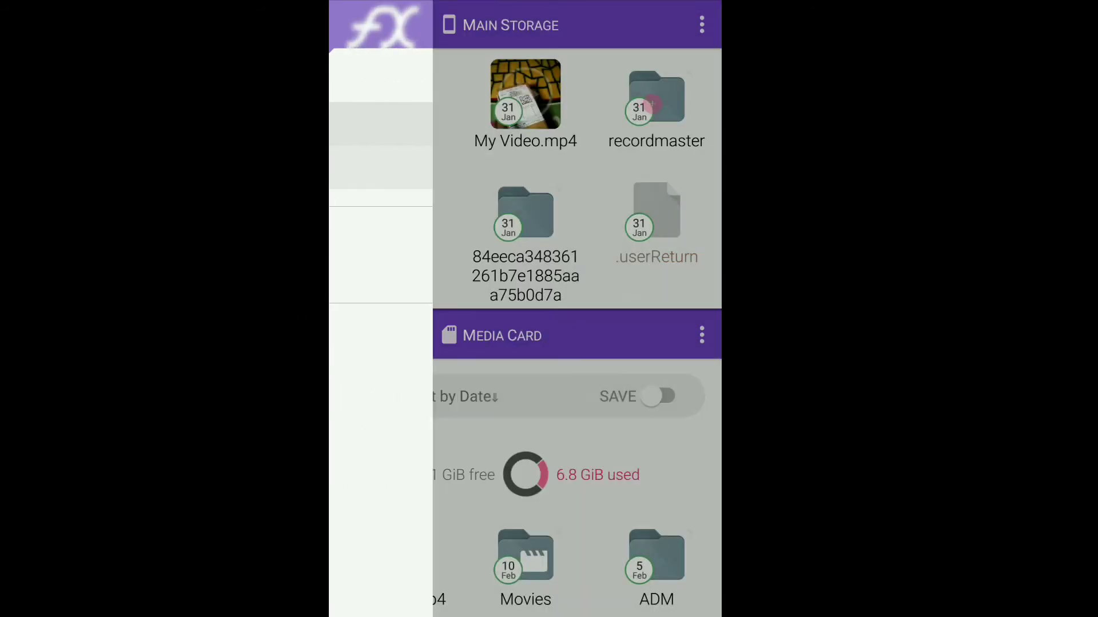
click(350, 25)
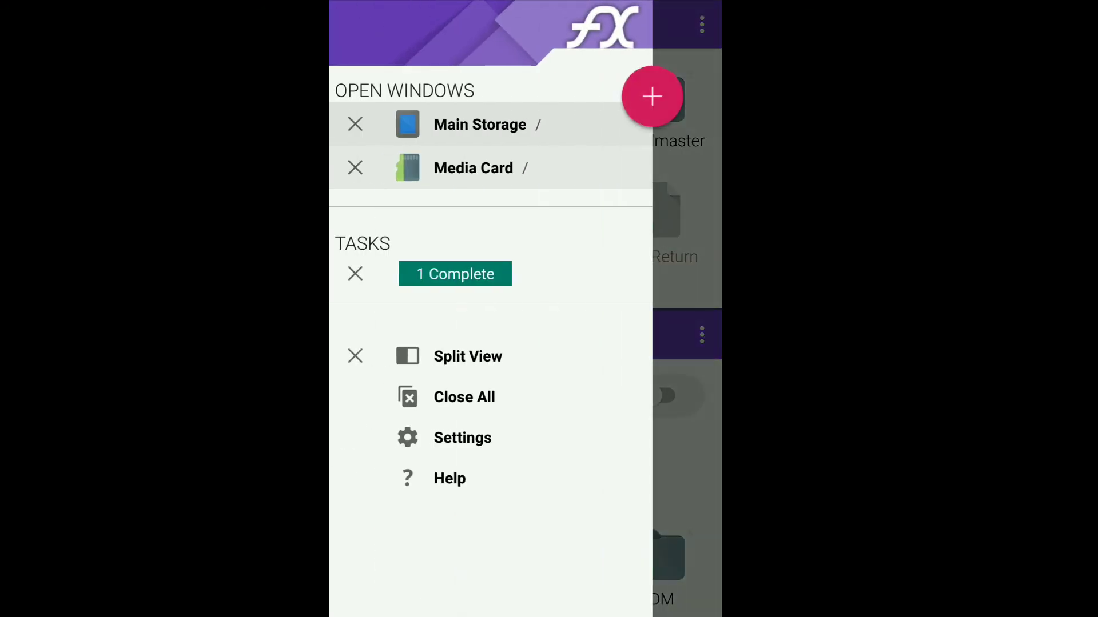
key(Escape)
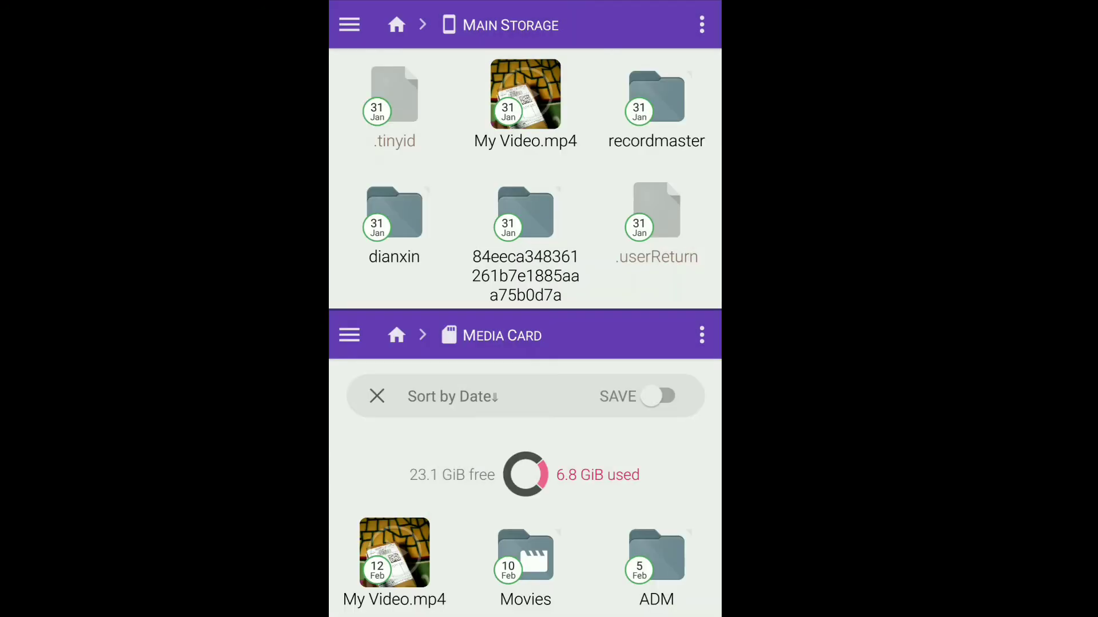
click(349, 25)
key(Escape)
scroll(525, 180, up, 1)
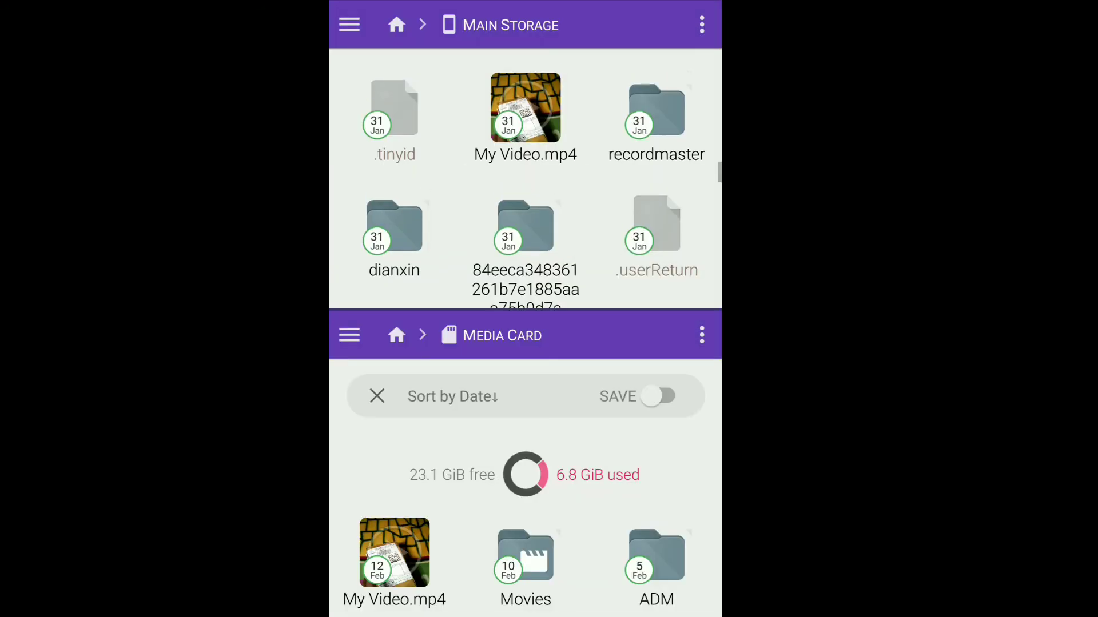
scroll(526, 180, up, 2)
scroll(525, 181, down, 2)
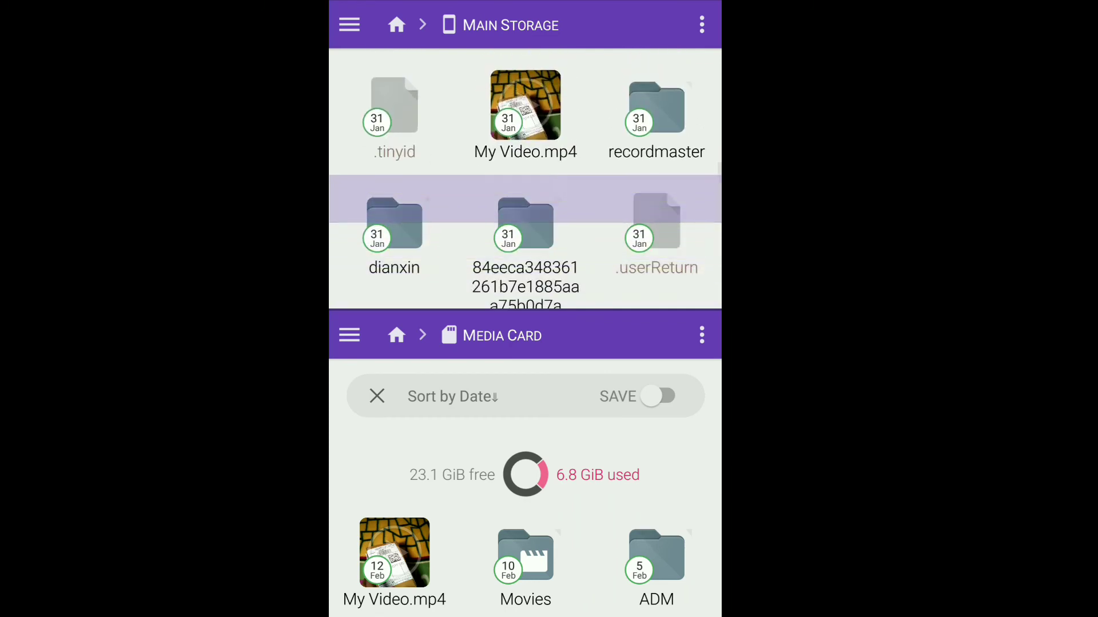
- Drag the split divider to collapse the Media Card pane so Main Storage fills the screen
drag(525, 481, 525, 343)
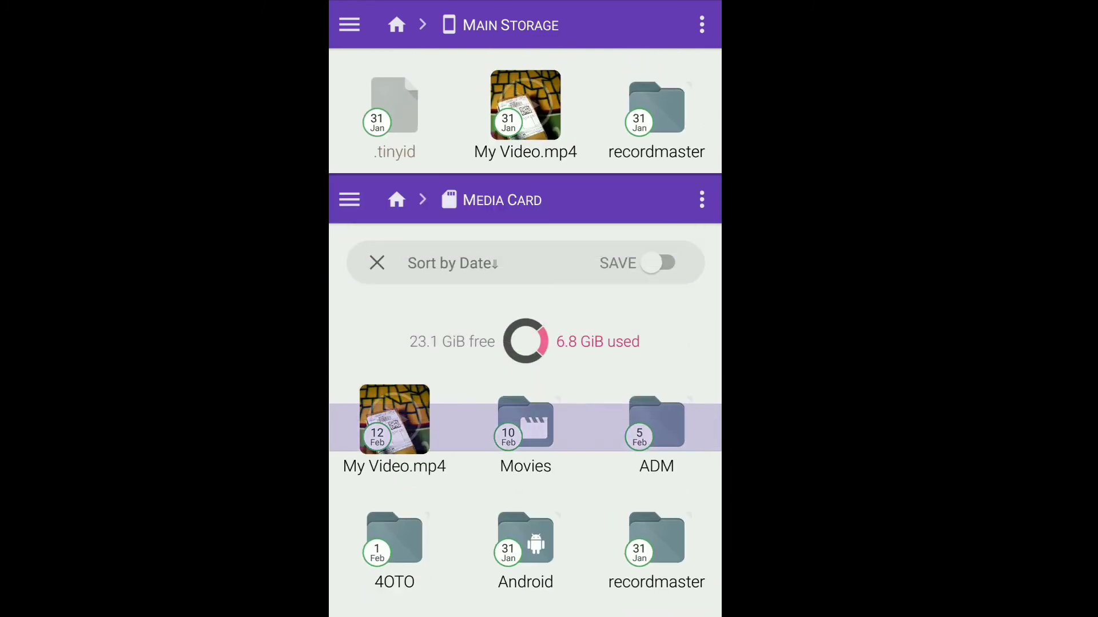
mouse_move(525, 198)
mouse_down()
mouse_move(524, 429)
mouse_move(525, 172)
mouse_move(525, 614)
mouse_up()
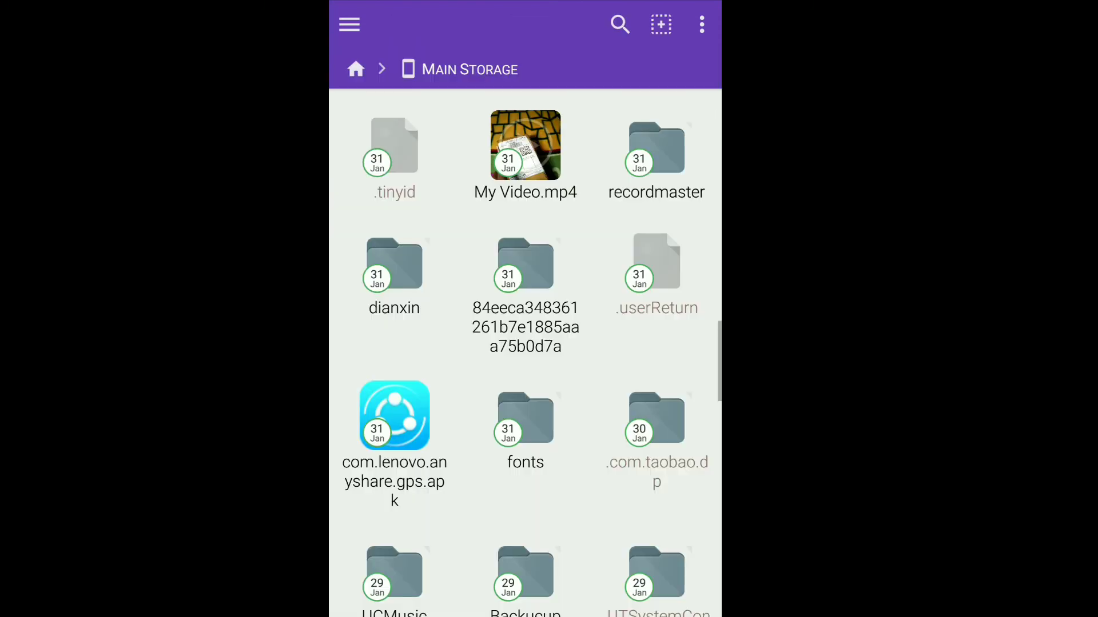
- Clear the '1 Complete' copy task and close the Media Card window from the drawer
click(350, 24)
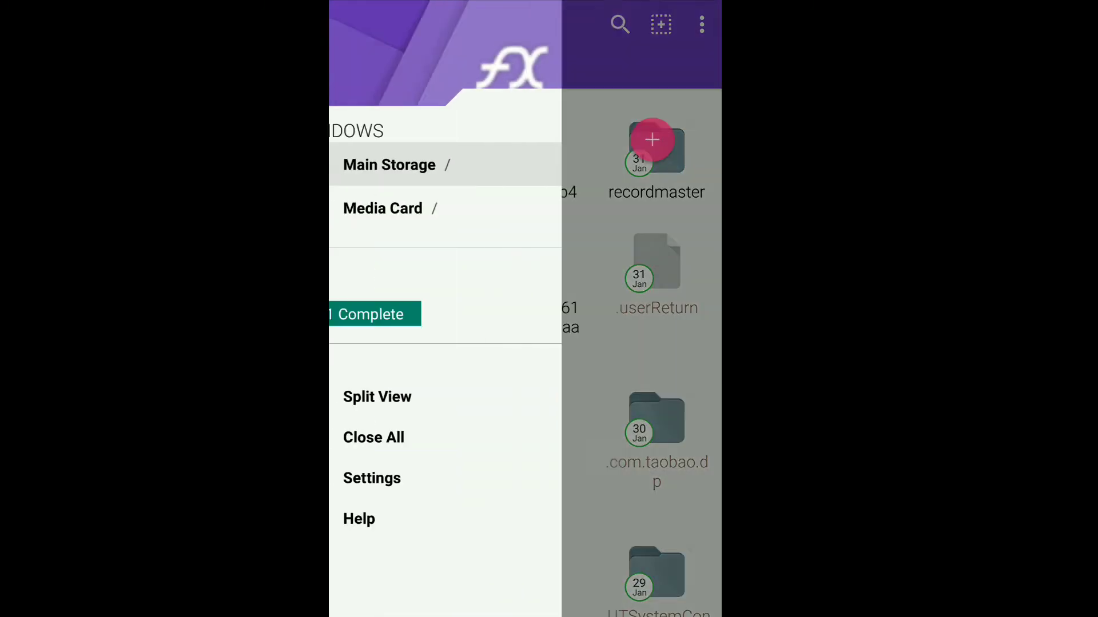
click(355, 315)
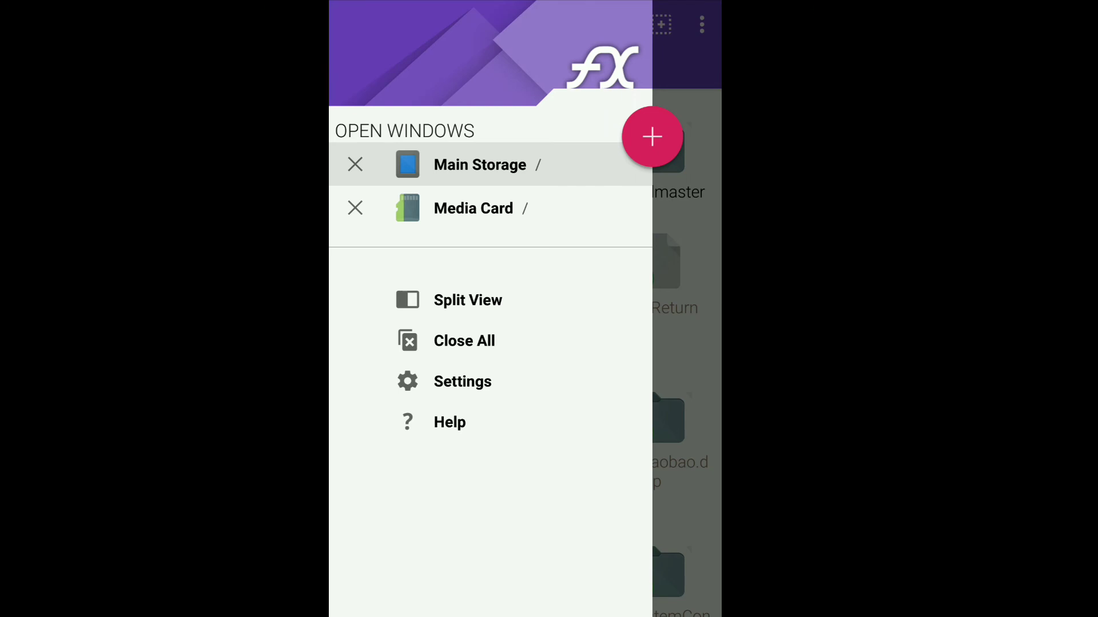
click(355, 208)
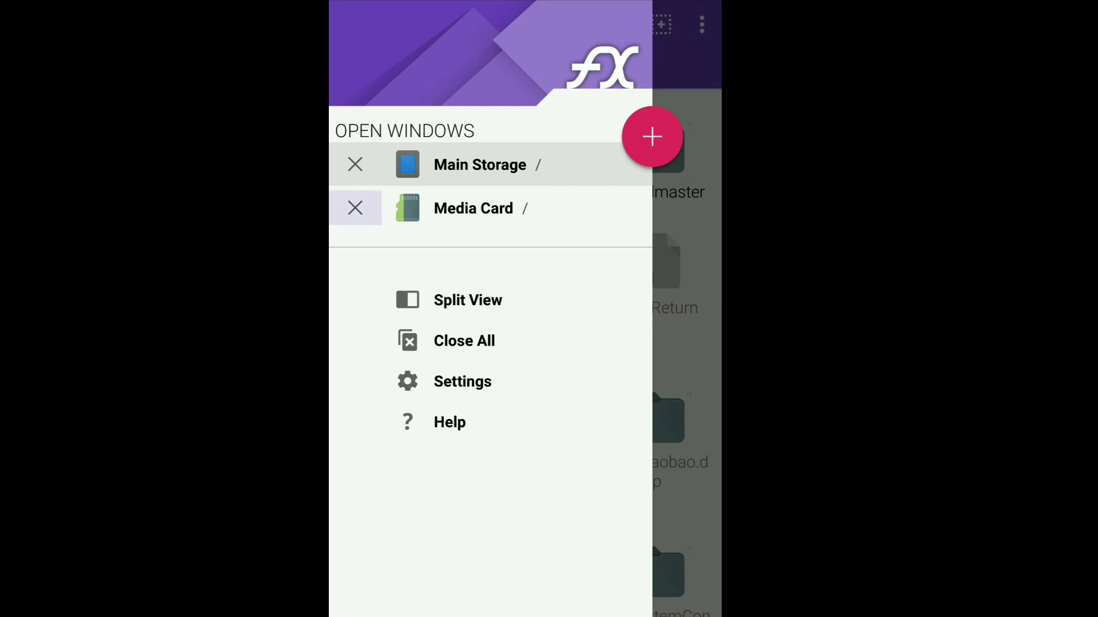
drag(601, 343, 386, 343)
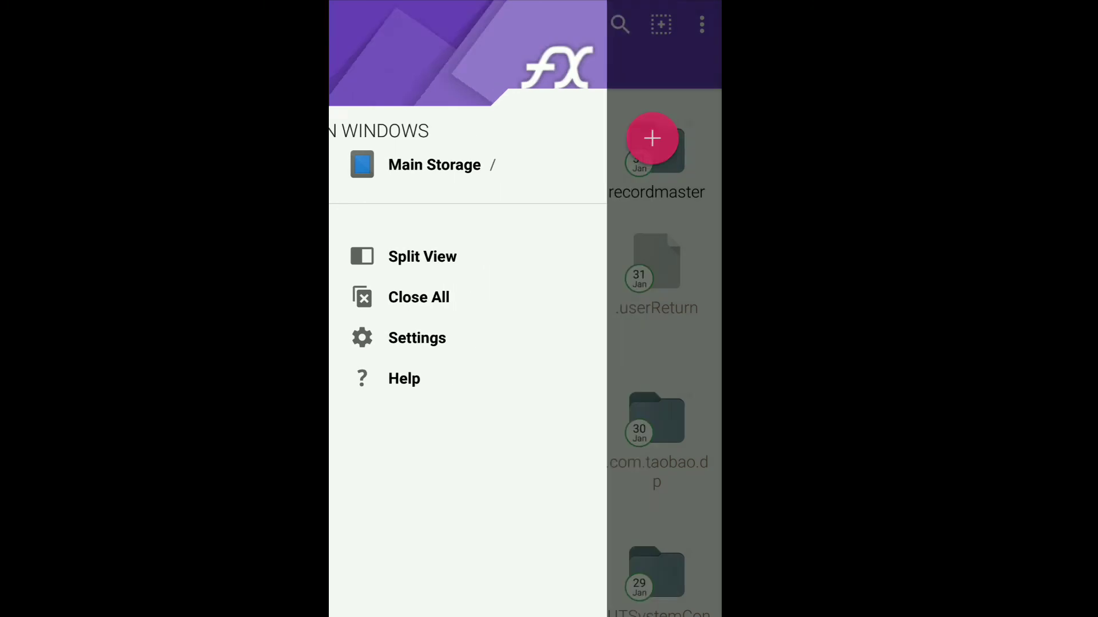
scroll(525, 351, down, 1)
scroll(524, 352, down, 10)
scroll(524, 343, up, 10)
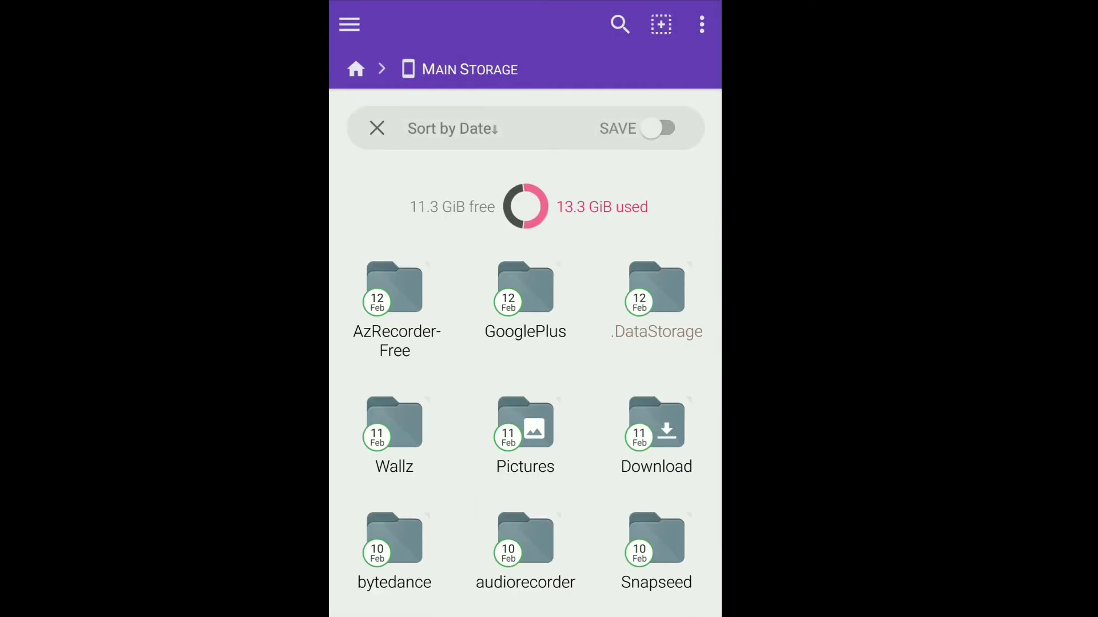
click(349, 24)
click(669, 343)
drag(526, 613, 525, 429)
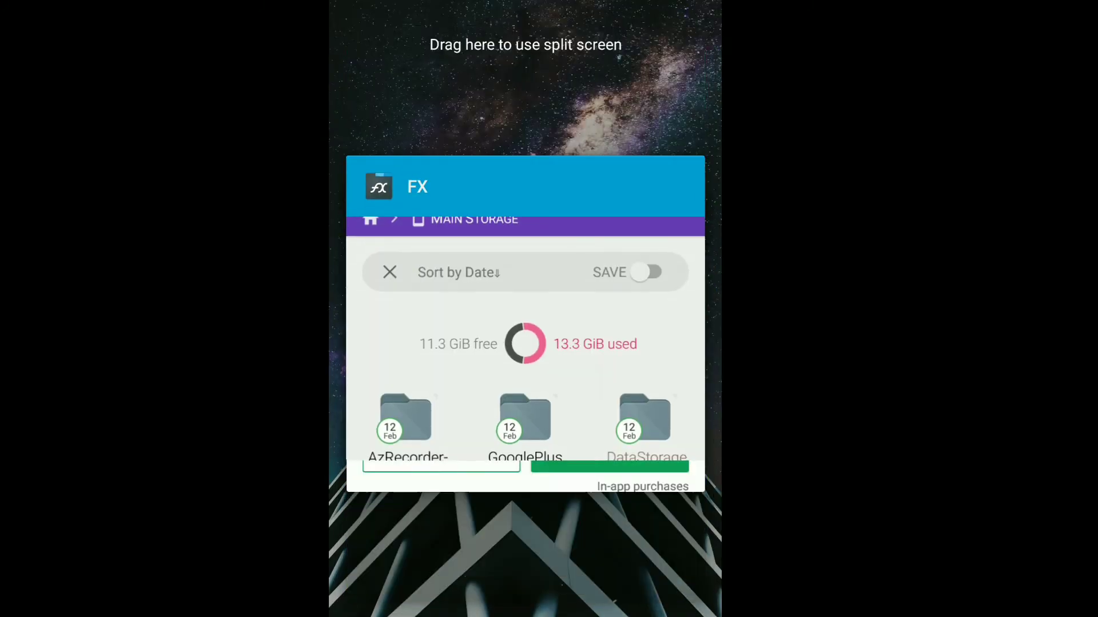
drag(524, 343, 525, 120)
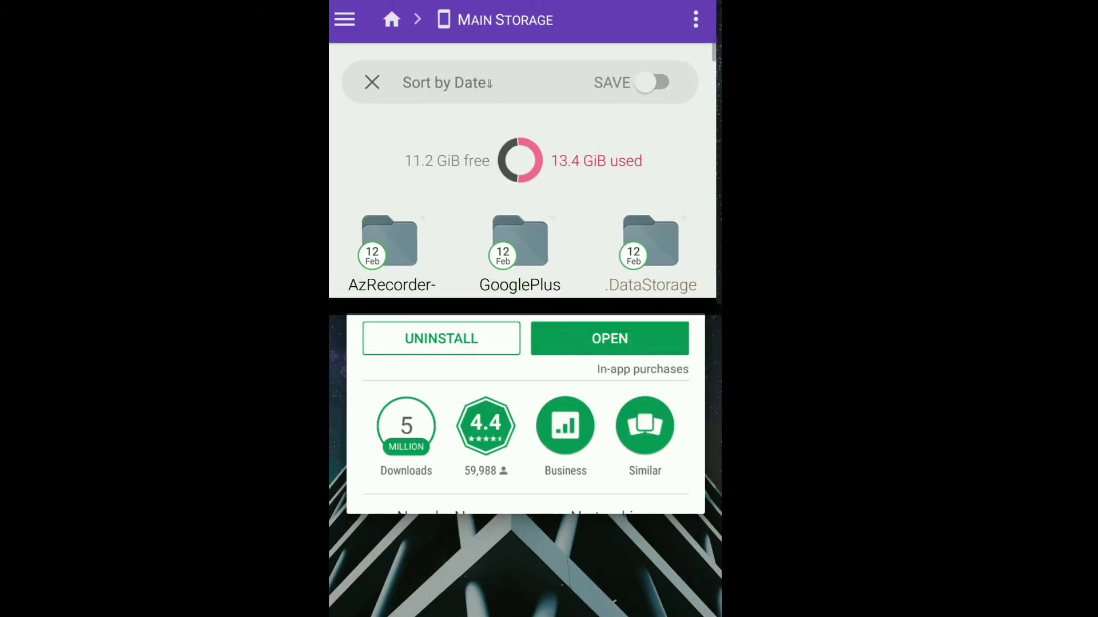
mouse_move(525, 387)
mouse_down()
mouse_move(525, 584)
mouse_move(525, 360)
mouse_move(525, 584)
mouse_up()
drag(524, 309, 525, 613)
scroll(526, 351, down, 5)
scroll(526, 351, up, 5)
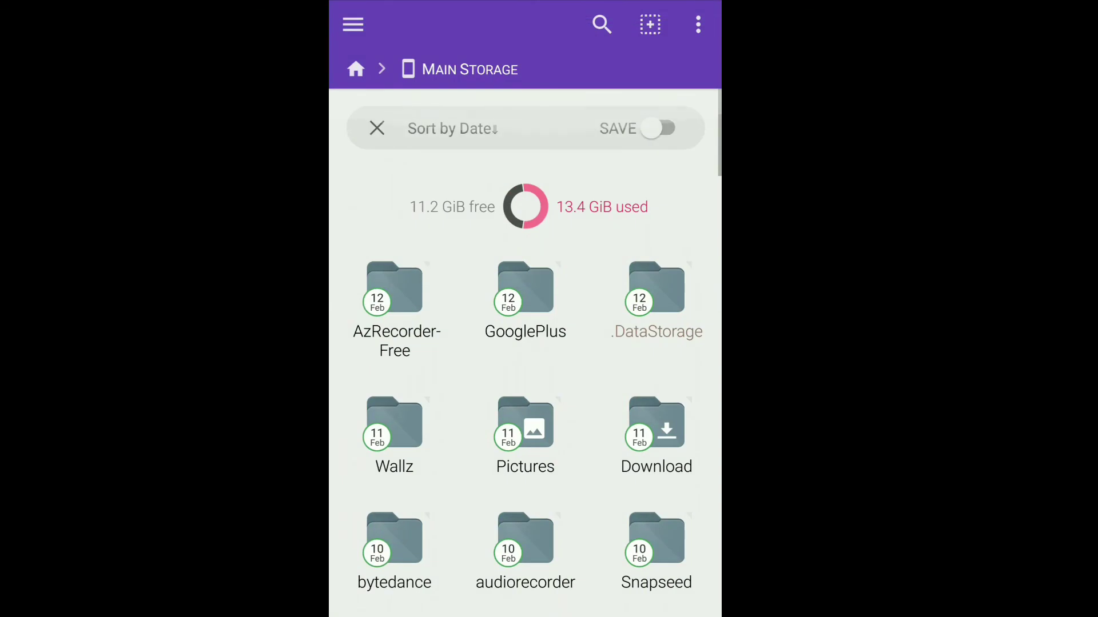
click(353, 24)
drag(557, 343, 361, 344)
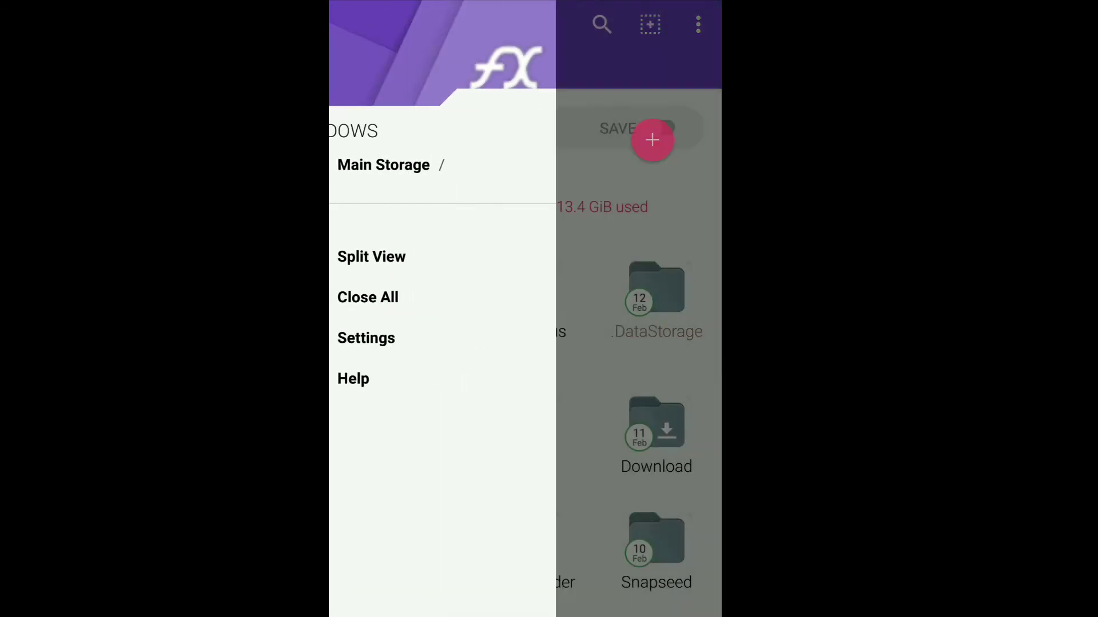
click(352, 24)
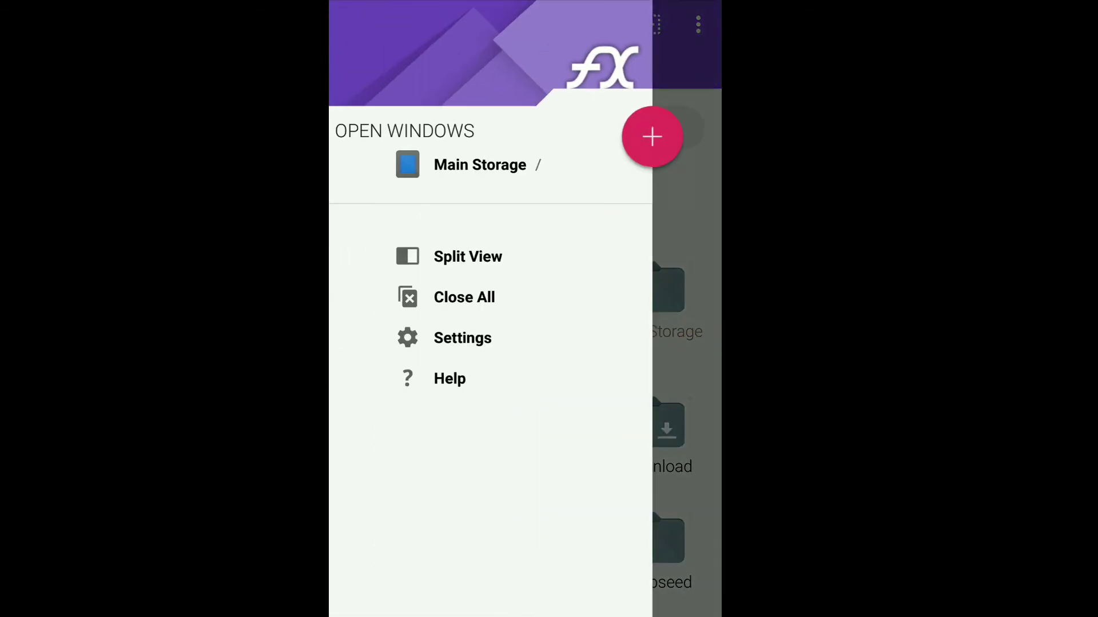
click(462, 338)
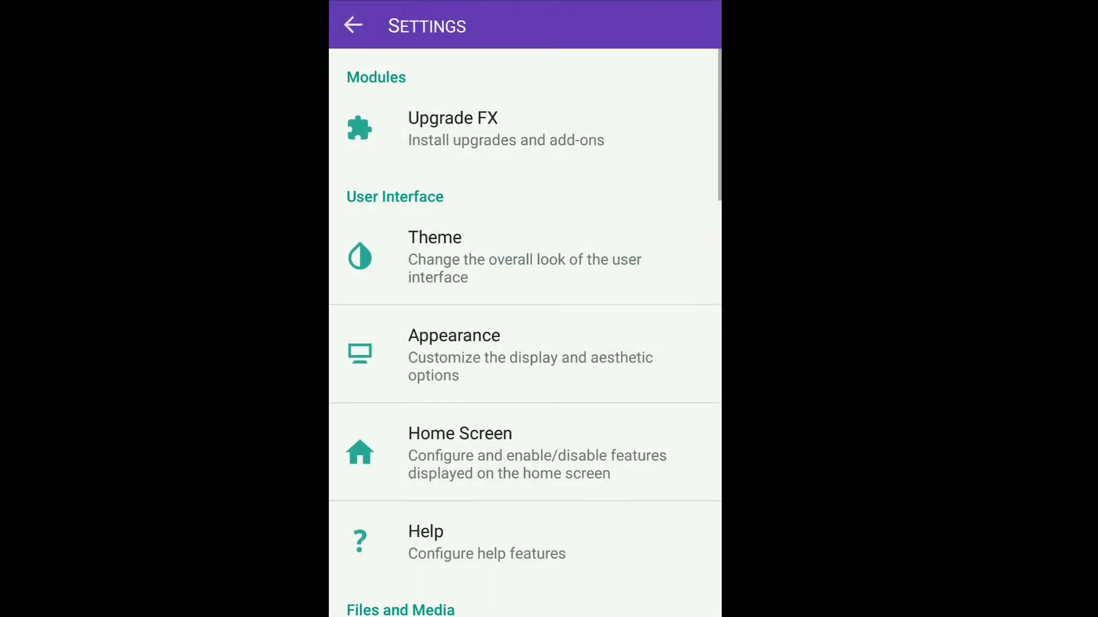
scroll(525, 343, down, 5)
scroll(525, 344, up, 5)
click(352, 24)
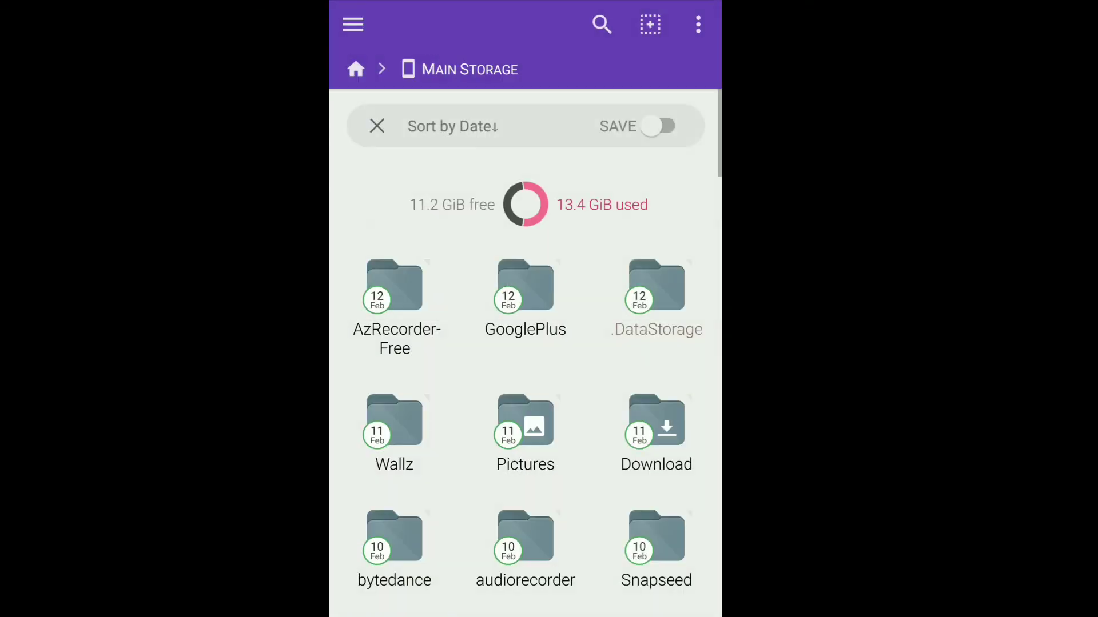
scroll(525, 343, down, 2)
scroll(525, 343, up, 2)
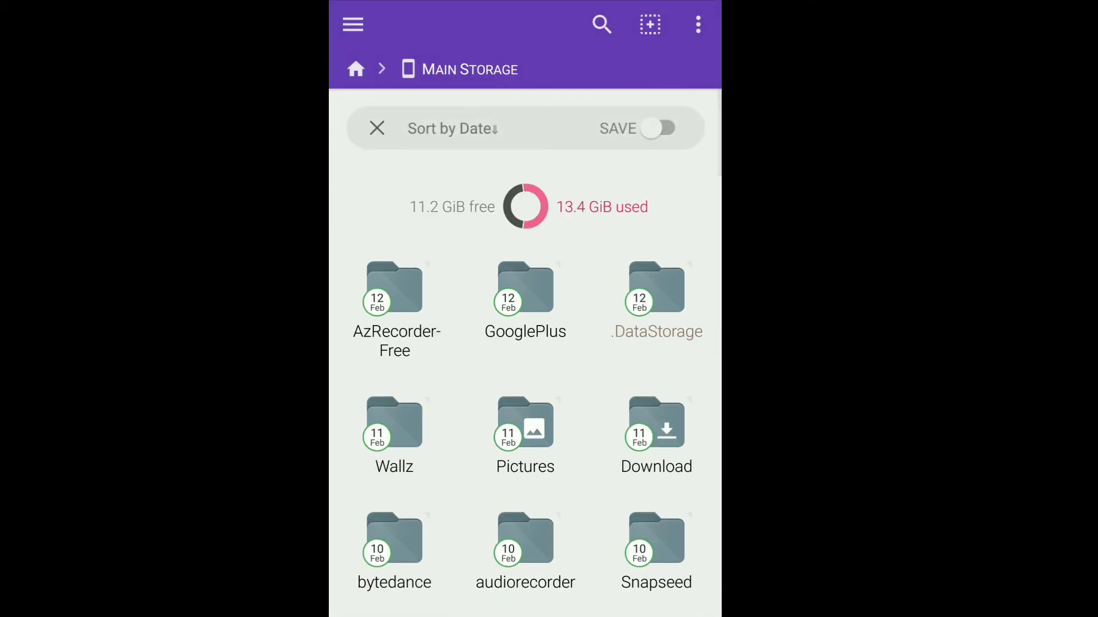
scroll(524, 344, down, 5)
scroll(525, 343, up, 5)
click(352, 25)
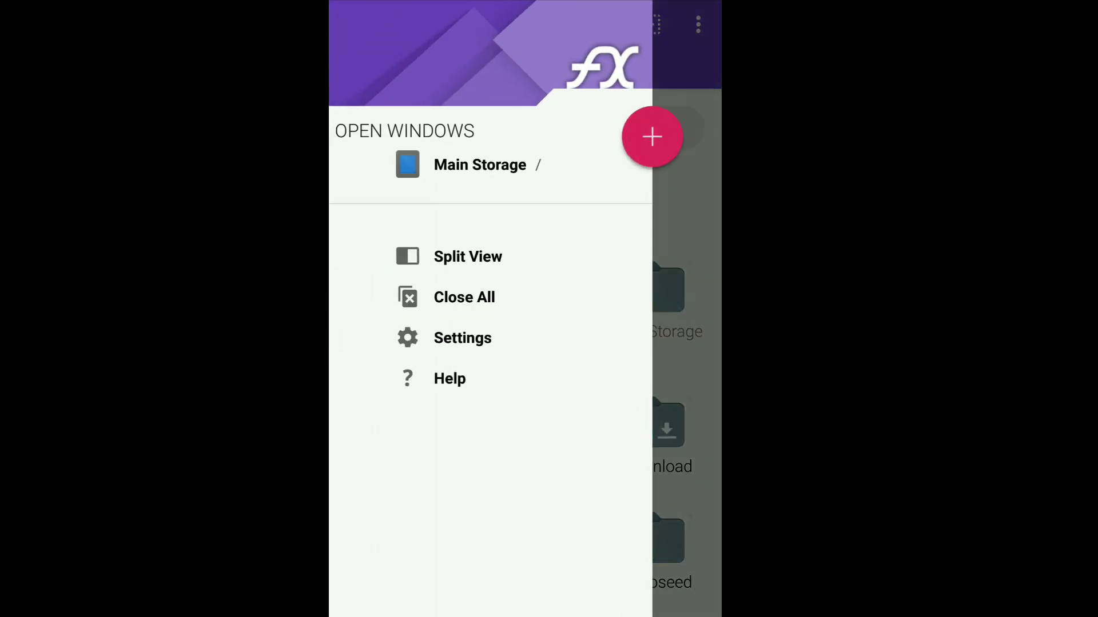
key(Escape)
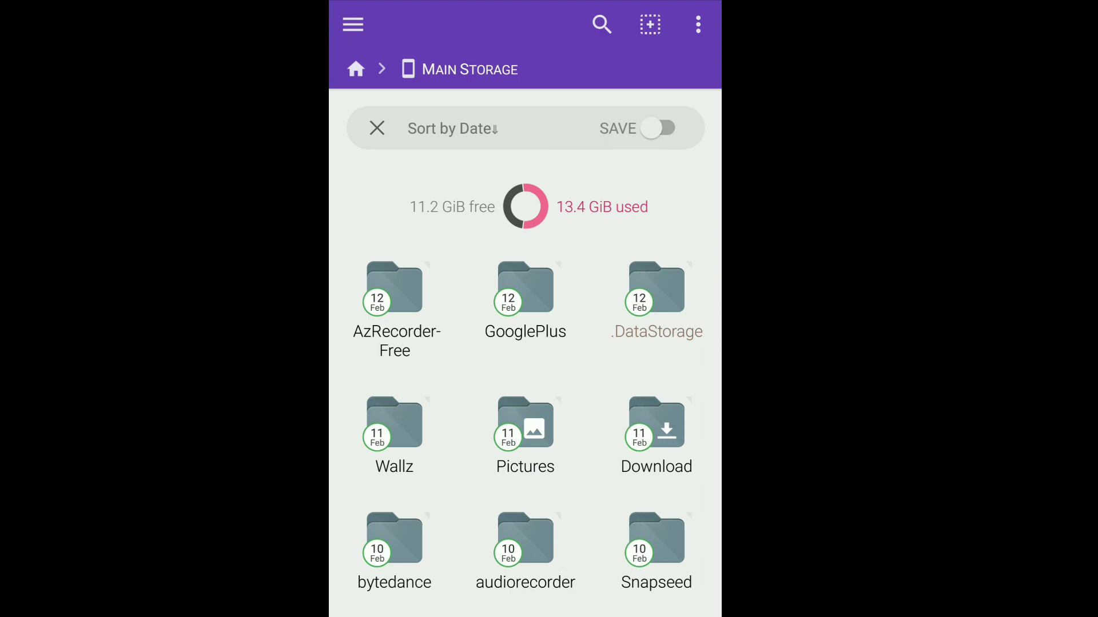
scroll(525, 343, down, 10)
scroll(525, 343, up, 10)
scroll(525, 344, down, 1)
scroll(525, 344, up, 1)
scroll(526, 344, down, 10)
scroll(525, 343, up, 10)
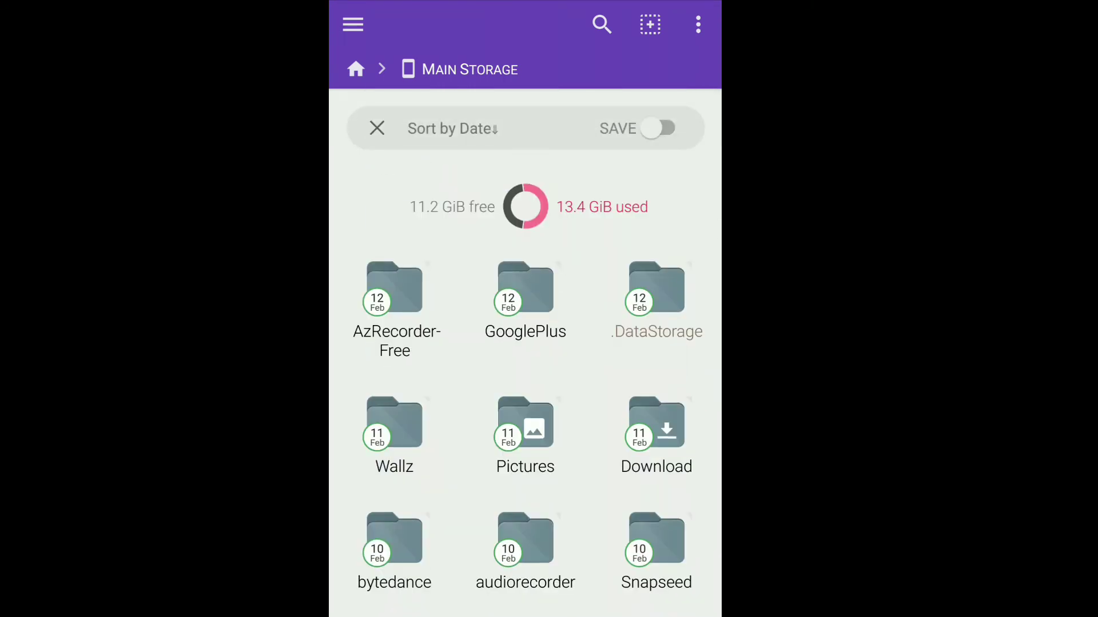